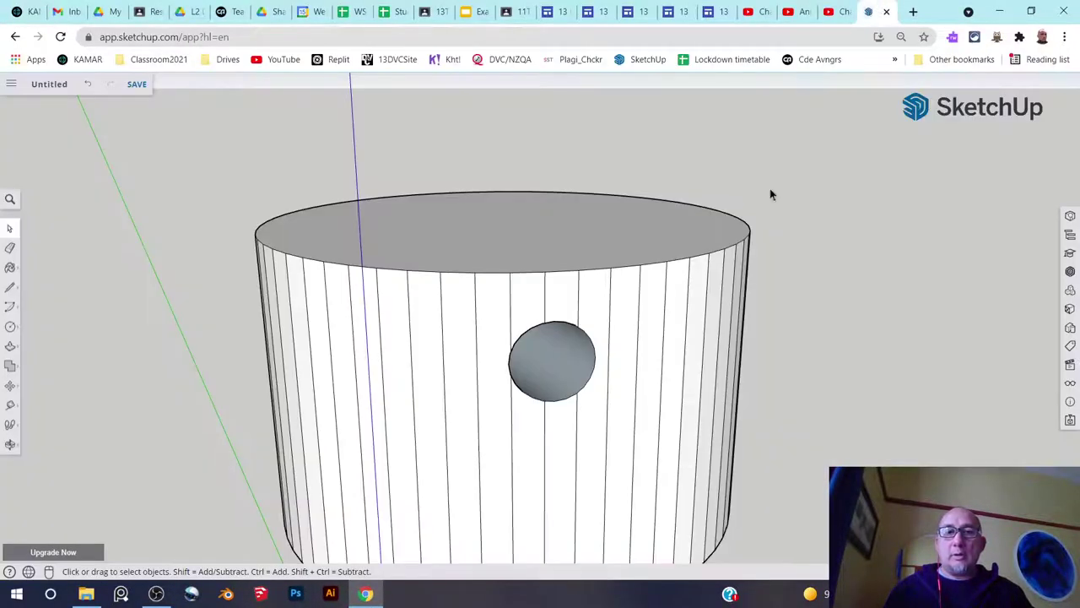
# Window-select the old cylinder with the hole and delete it, leaving only the axes.
pyautogui.scroll(-3, 177, 177)
pyautogui.moveTo(162, 150); pyautogui.dragTo(658, 477)
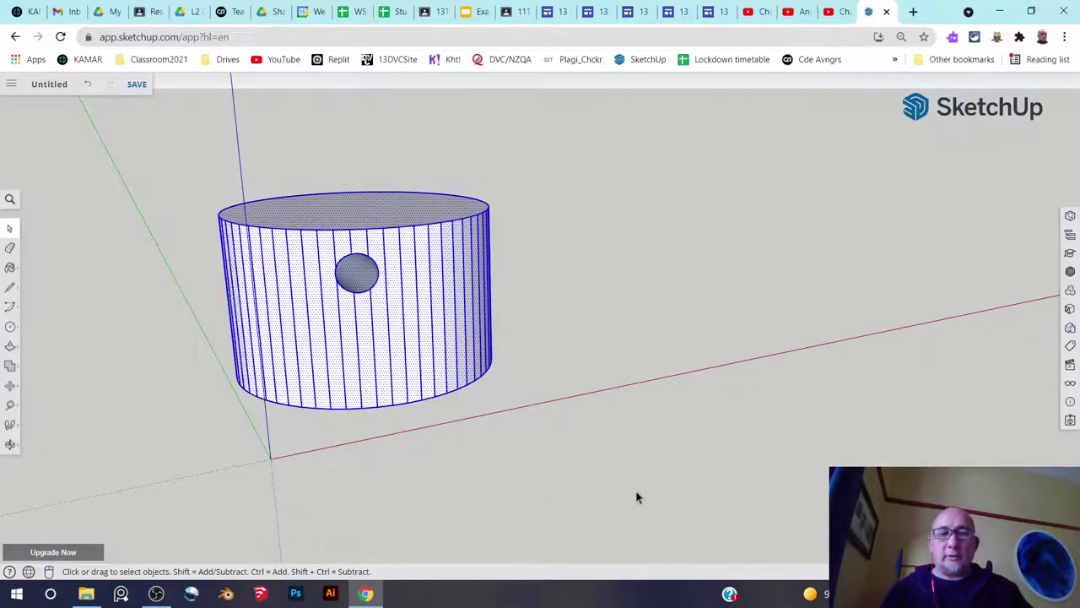
pyautogui.press('Delete')
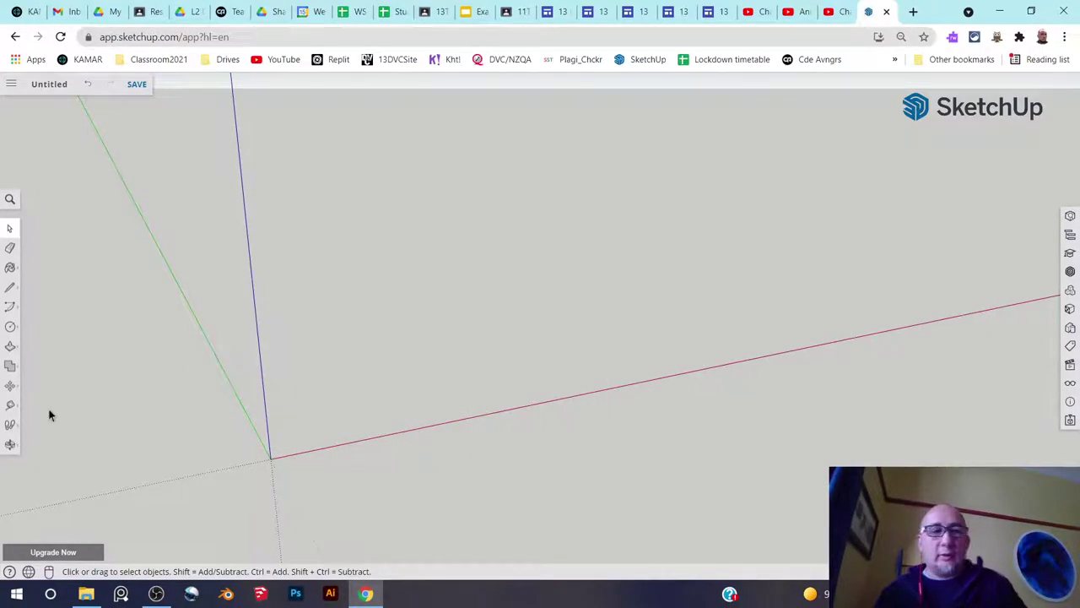
# Draw a circle centred on the origin, its radius set by a point on the red axis.
pyautogui.click(10, 329)
pyautogui.click(270, 458)
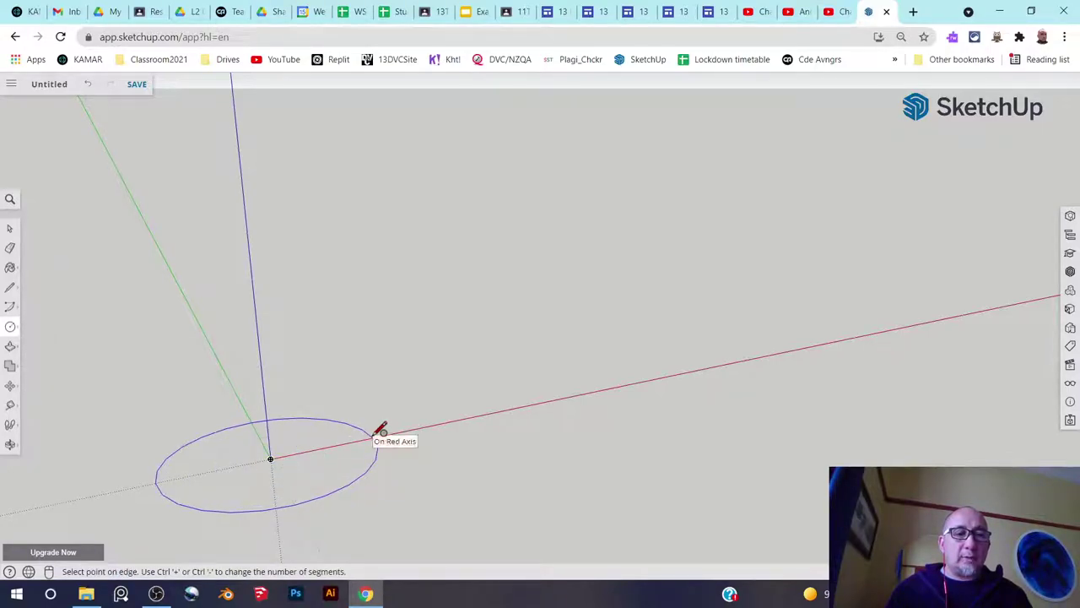
pyautogui.click(381, 431)
pyautogui.moveTo(259, 409); pyautogui.dragTo(191, 463, button='middle')
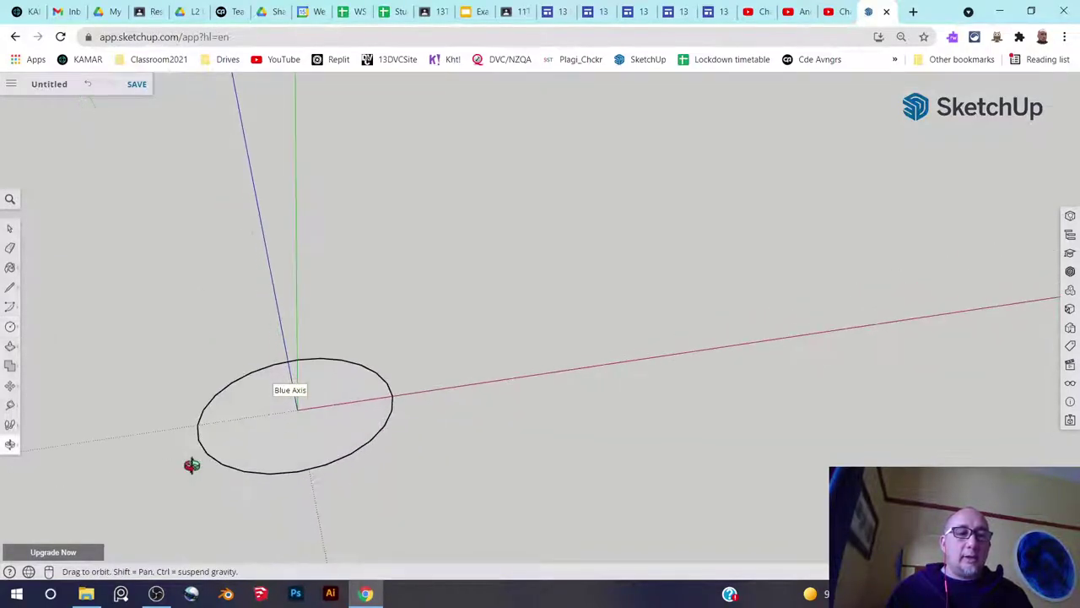
pyautogui.scroll(3, 312, 371)
pyautogui.click(12, 230)
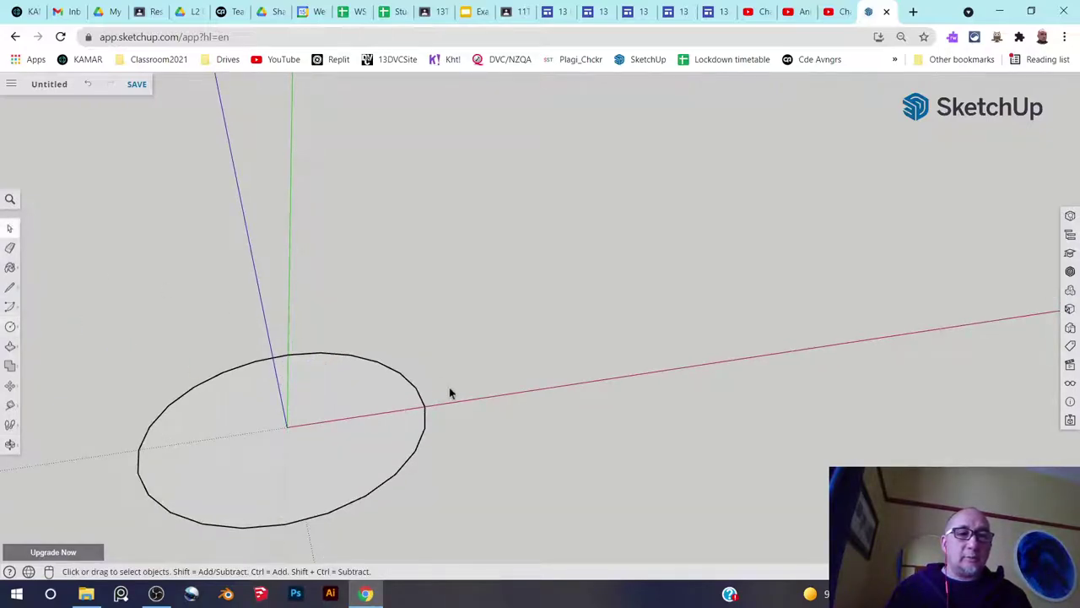
pyautogui.moveTo(448, 390); pyautogui.dragTo(349, 431, button='middle')
pyautogui.scroll(3, 412, 397)
pyautogui.moveTo(412, 397); pyautogui.dragTo(456, 346, button='middle')
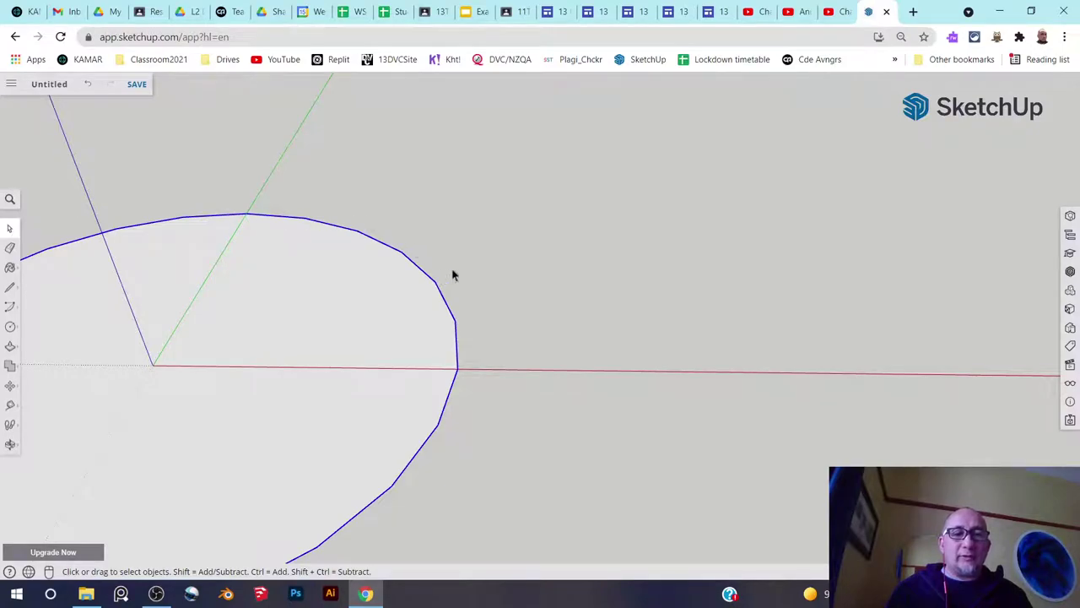
pyautogui.moveTo(453, 275); pyautogui.dragTo(464, 278, button='middle')
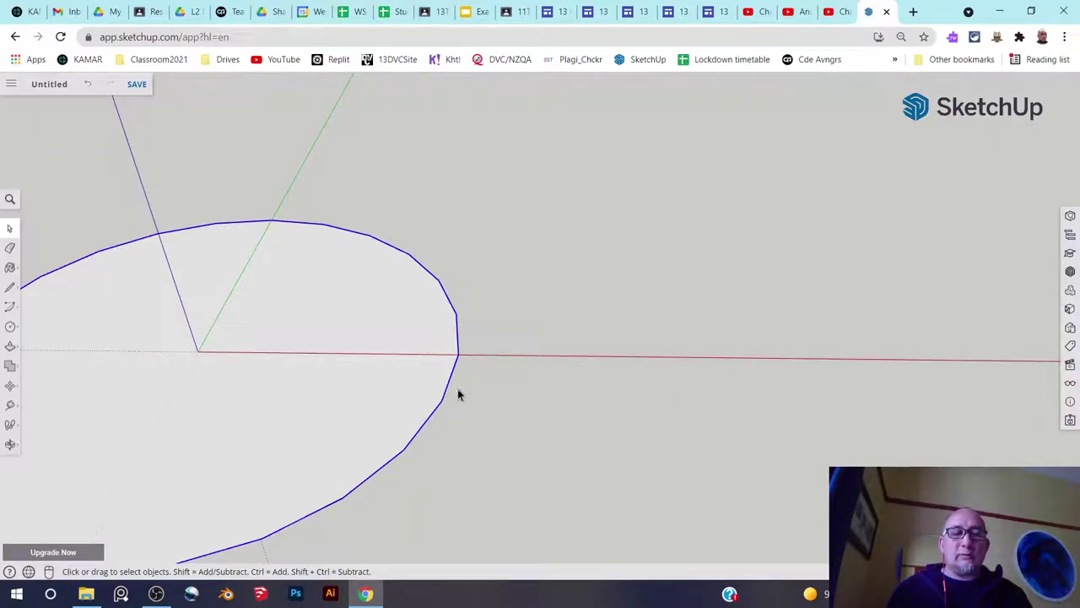
# Start dividing the circle's edge from its right-click menu, then cancel the division.
pyautogui.rightClick(421, 271)
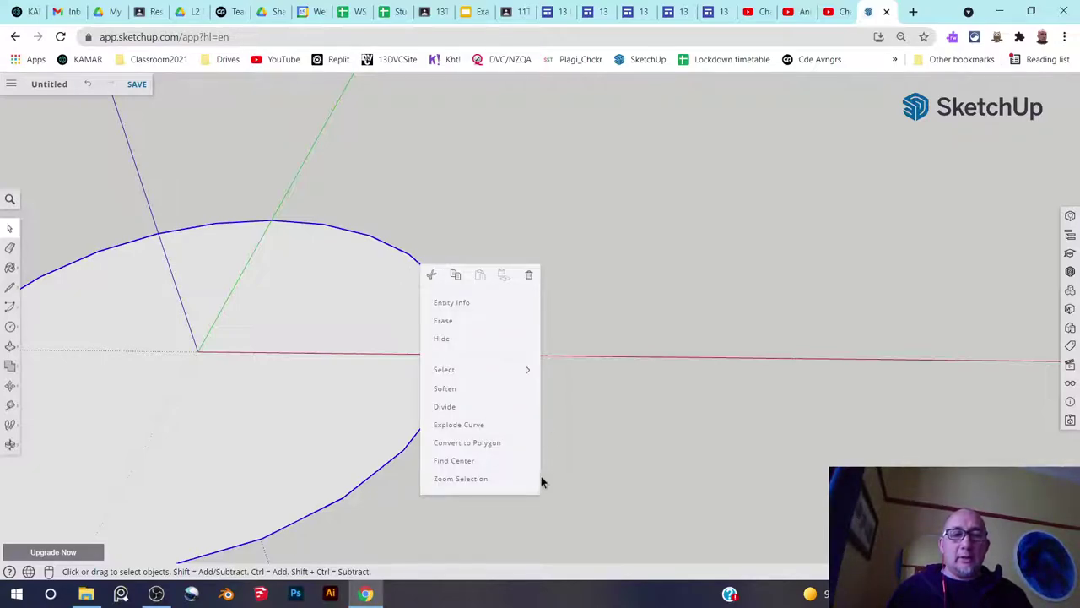
pyautogui.click(522, 415)
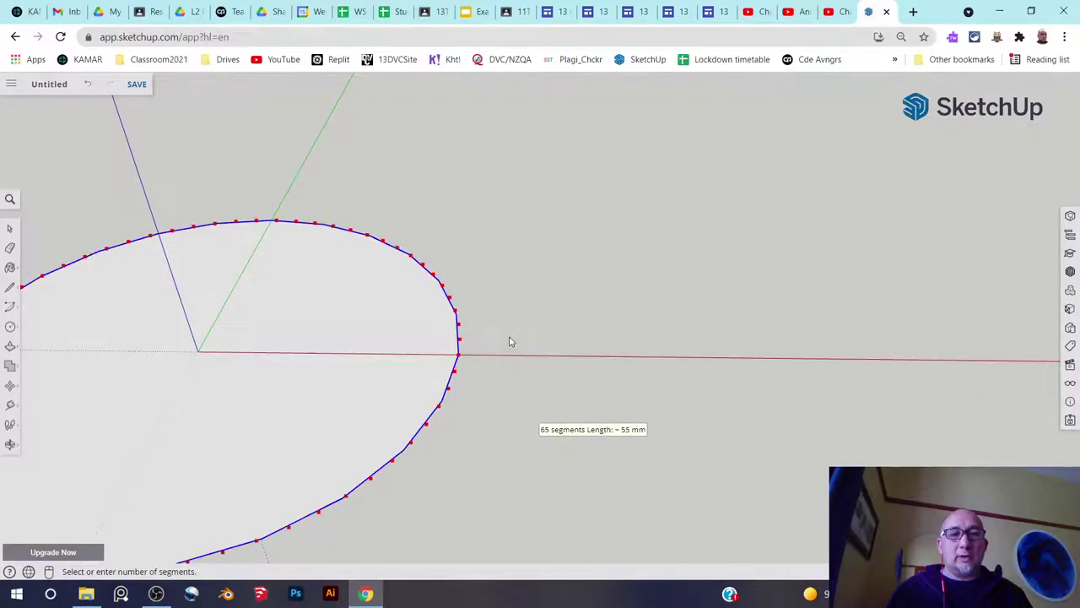
pyautogui.press('space')
pyautogui.moveTo(530, 369); pyautogui.dragTo(518, 348, button='middle')
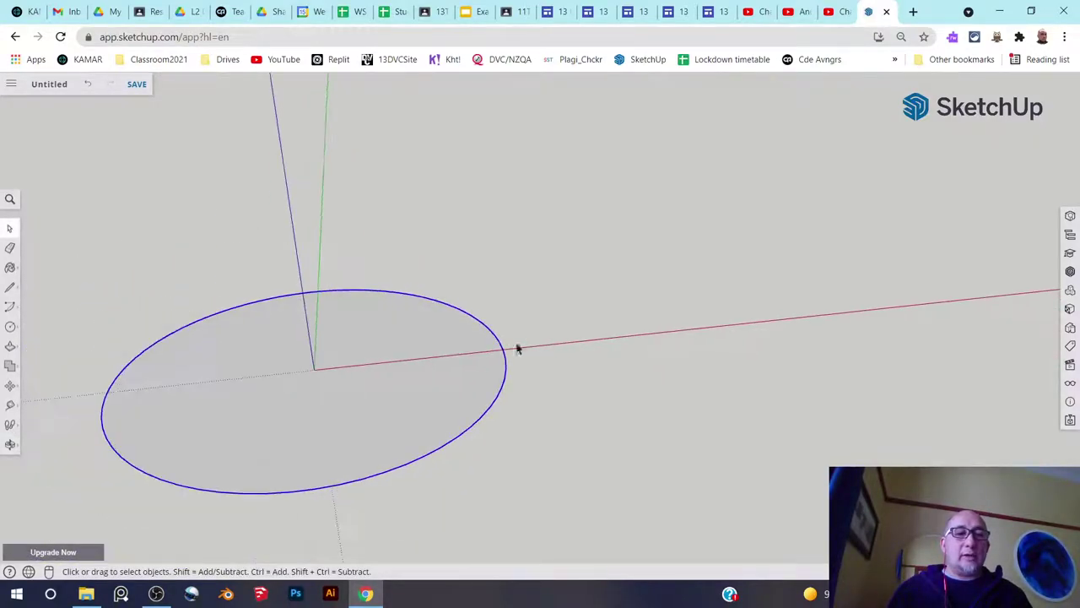
# Push/Pull the circle face upward into a solid cylinder.
pyautogui.click(10, 346)
pyautogui.click(326, 411)
pyautogui.click(458, 214)
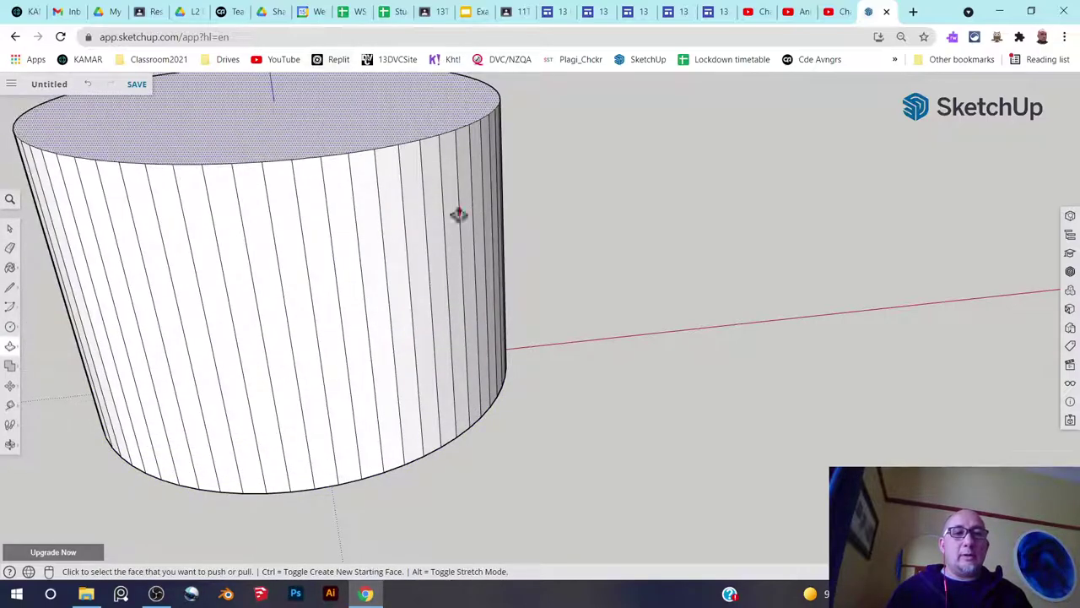
pyautogui.scroll(-5, 562, 268)
pyautogui.moveTo(563, 267); pyautogui.dragTo(354, 292, button='middle')
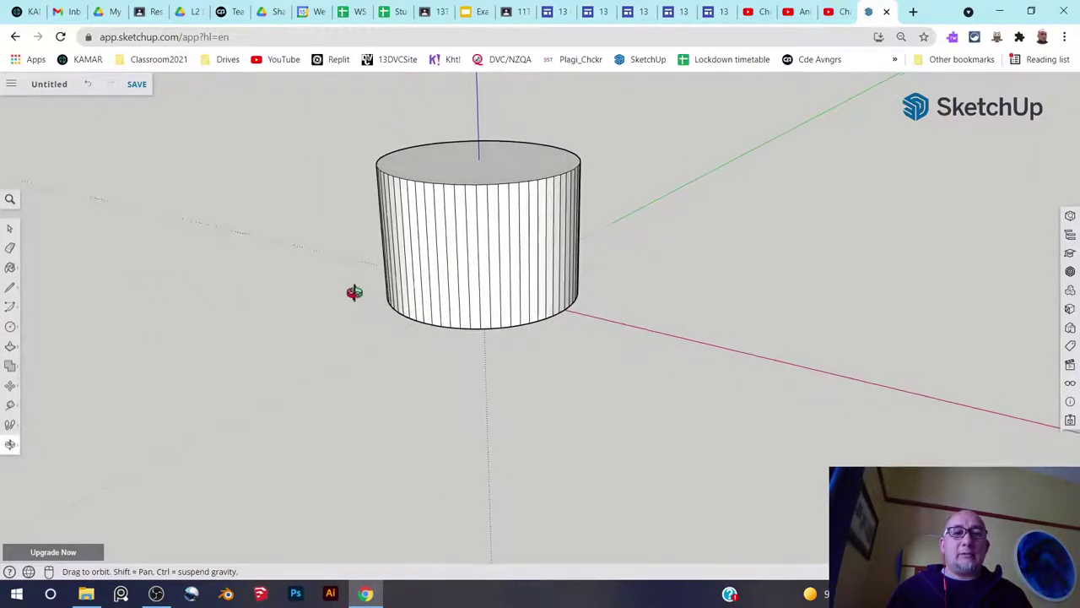
# In Front view, draw a large vertical rectangle spanning the cylinder.
pyautogui.click(1070, 365)
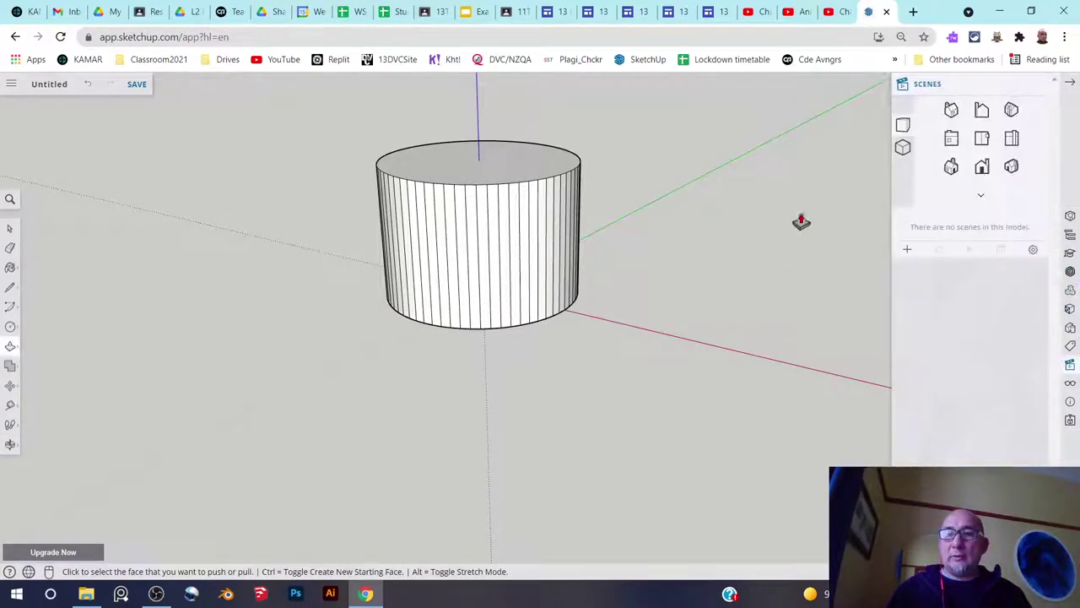
pyautogui.click(903, 147)
pyautogui.click(981, 166)
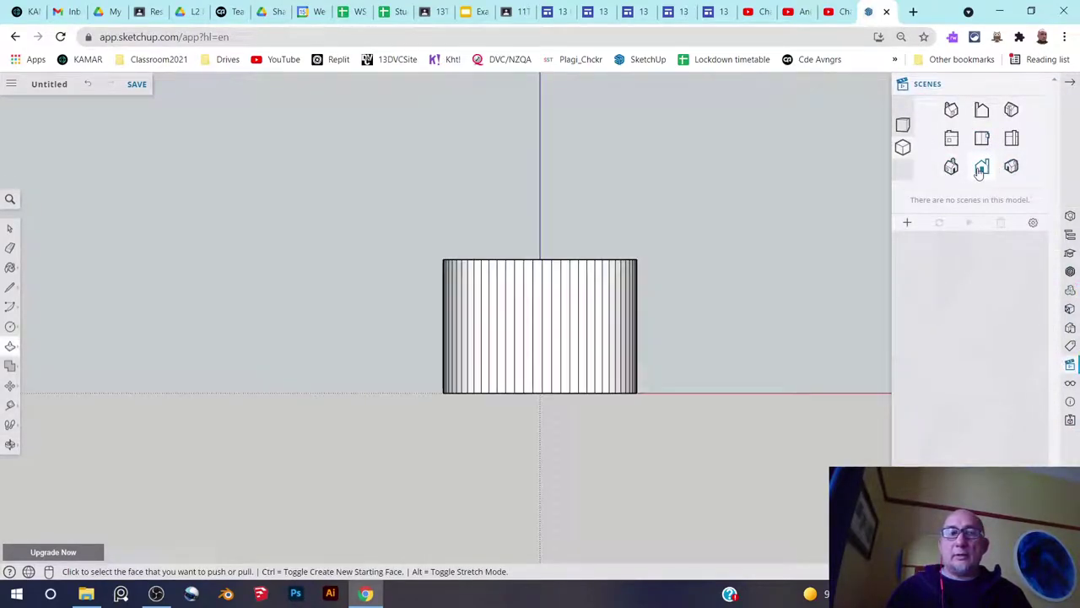
pyautogui.click(11, 328)
pyautogui.click(34, 287)
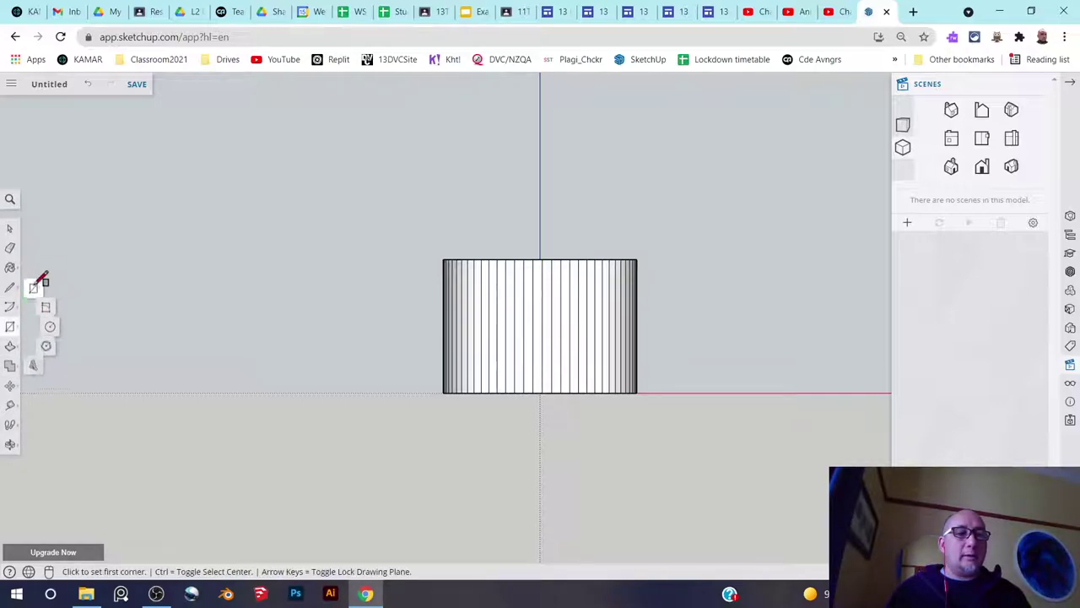
pyautogui.click(346, 153)
pyautogui.click(745, 486)
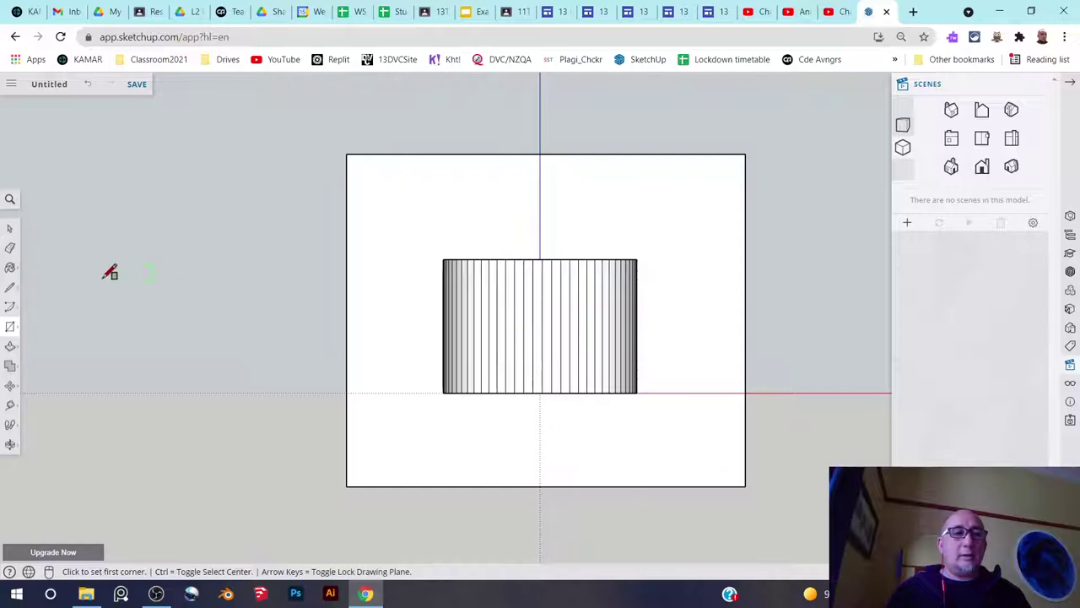
pyautogui.click(10, 230)
pyautogui.moveTo(711, 366); pyautogui.dragTo(318, 502, button='middle')
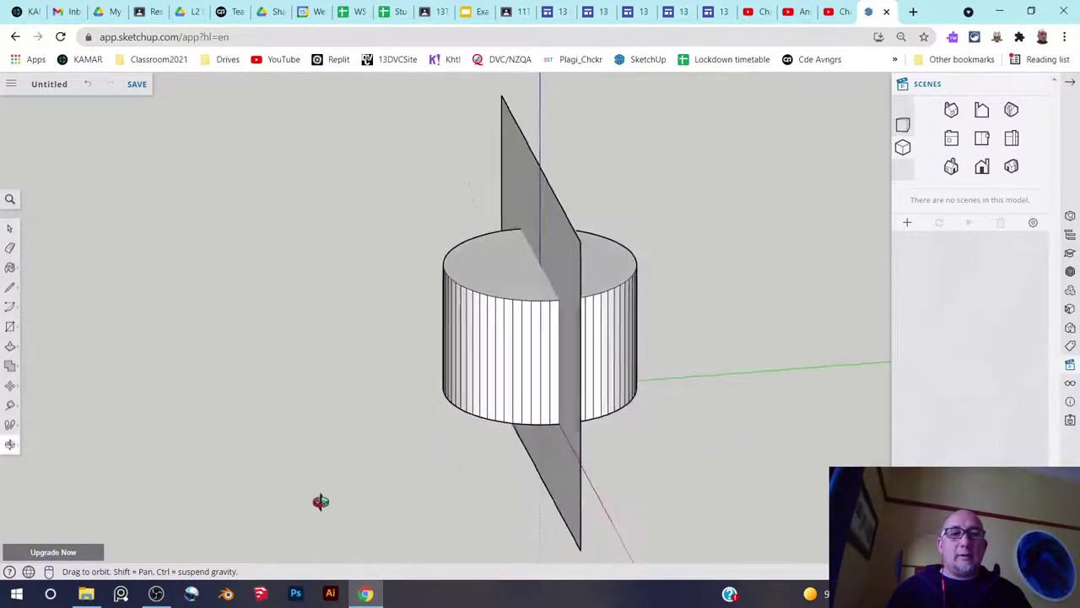
# Move the rectangle along the green axis so it stands clear of the cylinder.
pyautogui.click(553, 246)
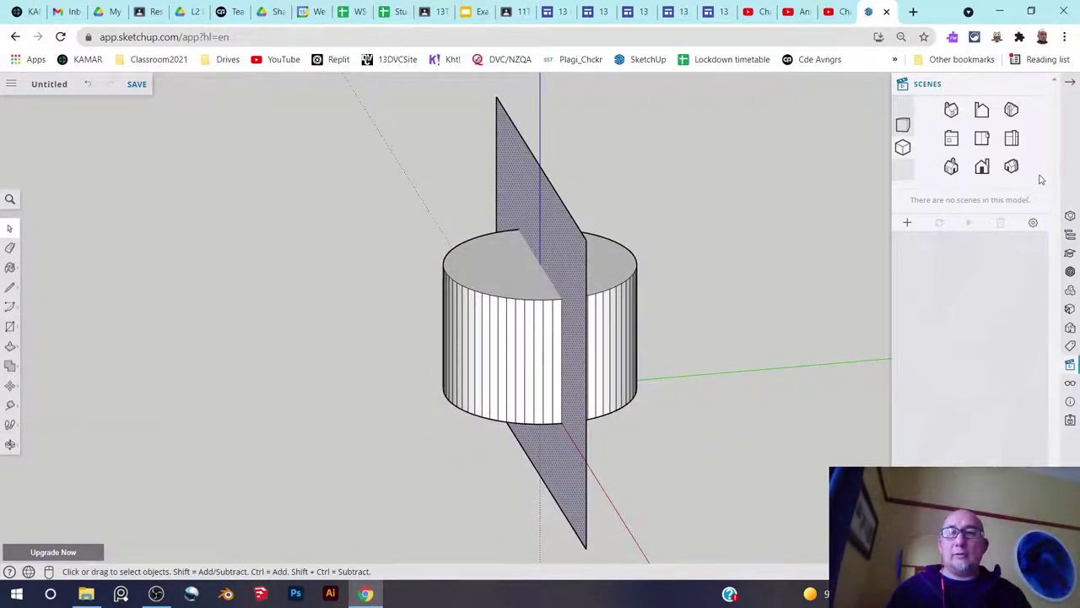
pyautogui.click(11, 385)
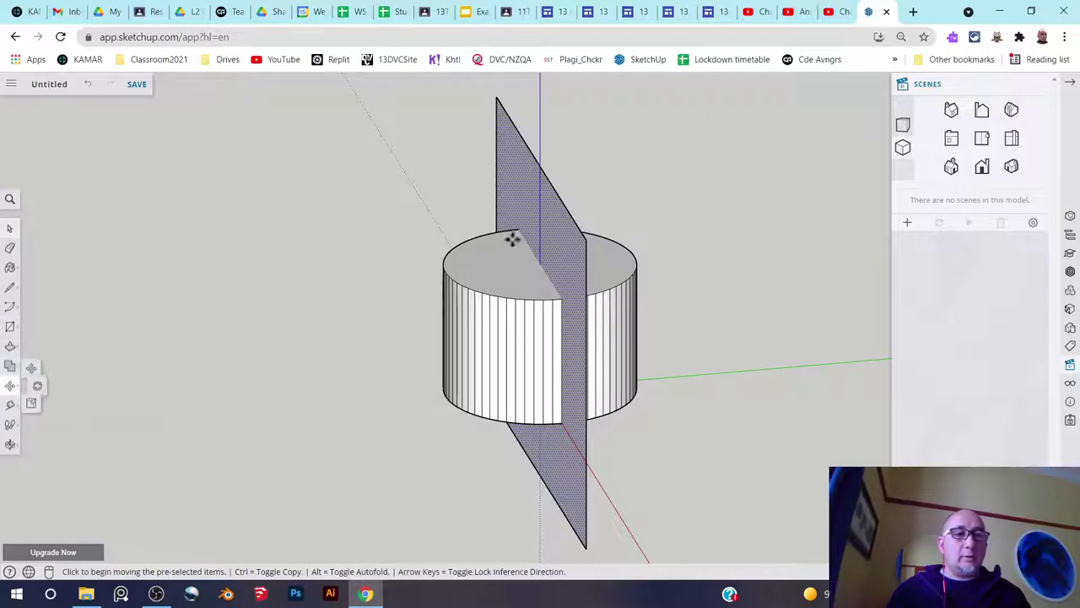
pyautogui.click(537, 218)
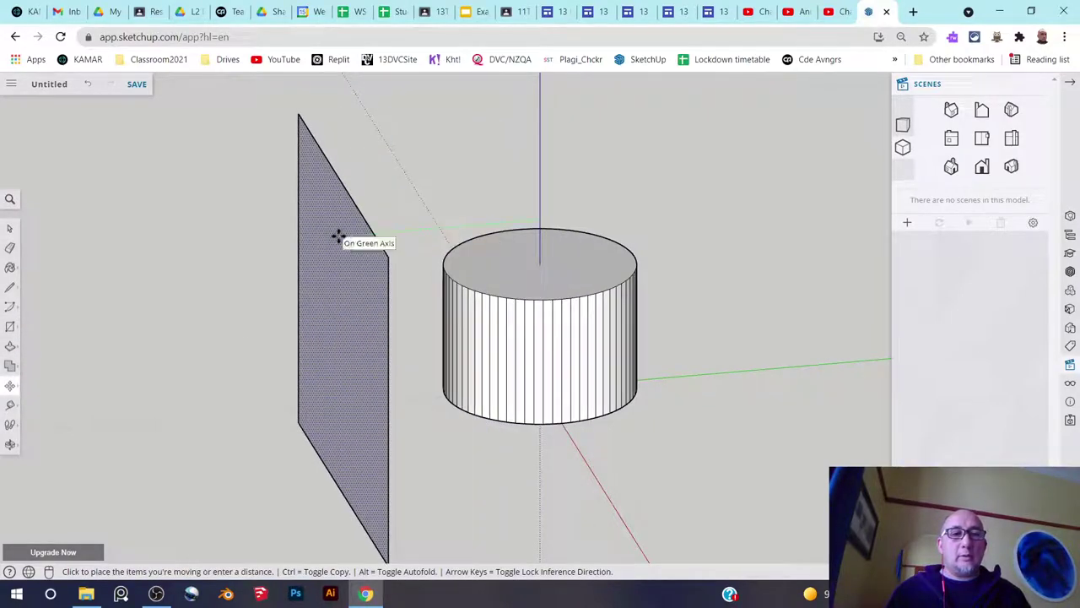
pyautogui.click(335, 340)
pyautogui.moveTo(335, 340); pyautogui.dragTo(738, 250, button='middle')
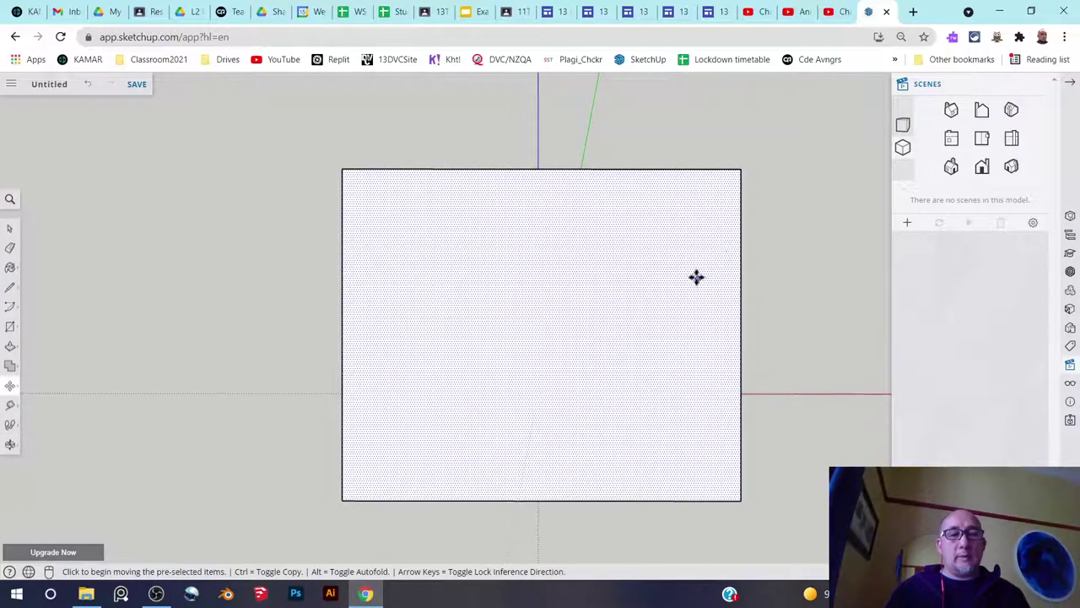
# Draw two small circles side by side near the centre of the rectangle face.
pyautogui.click(11, 328)
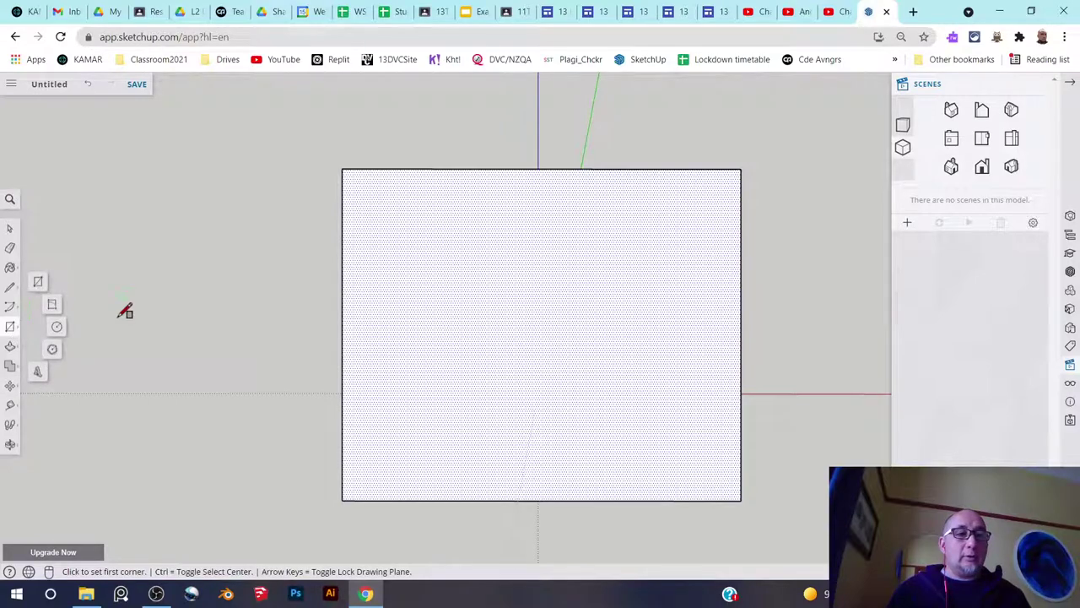
pyautogui.click(56, 328)
pyautogui.click(482, 319)
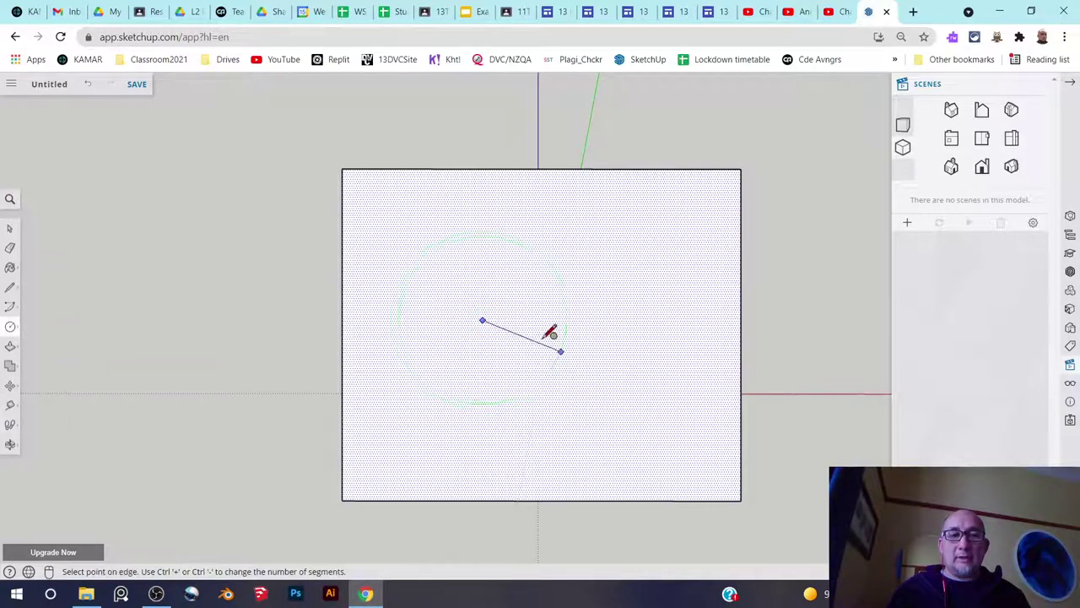
pyautogui.click(512, 319)
pyautogui.moveTo(135, 194); pyautogui.dragTo(217, 226, button='middle')
pyautogui.click(593, 349)
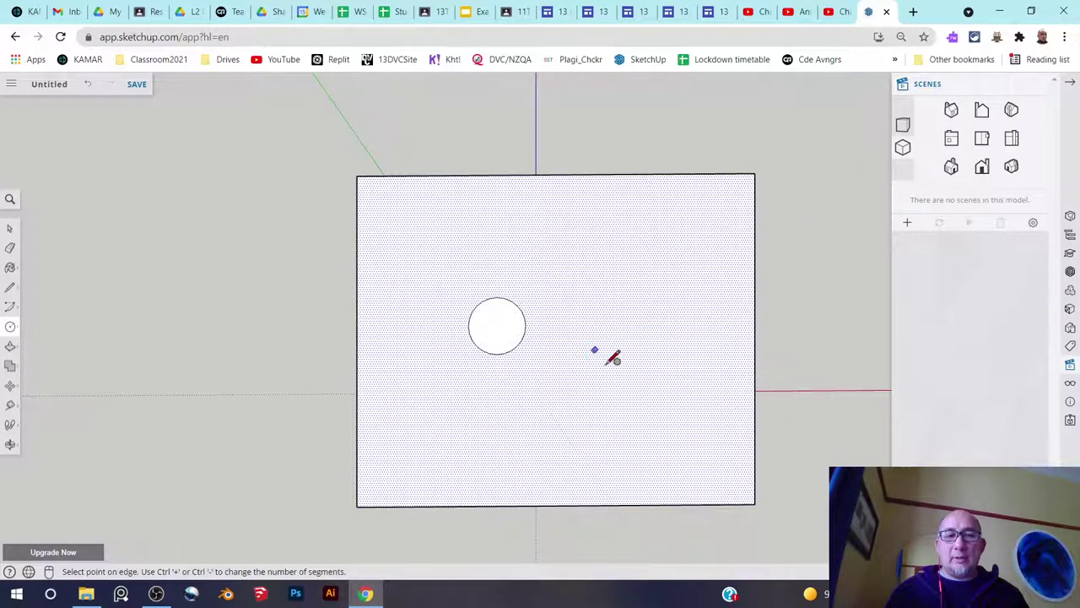
pyautogui.click(622, 357)
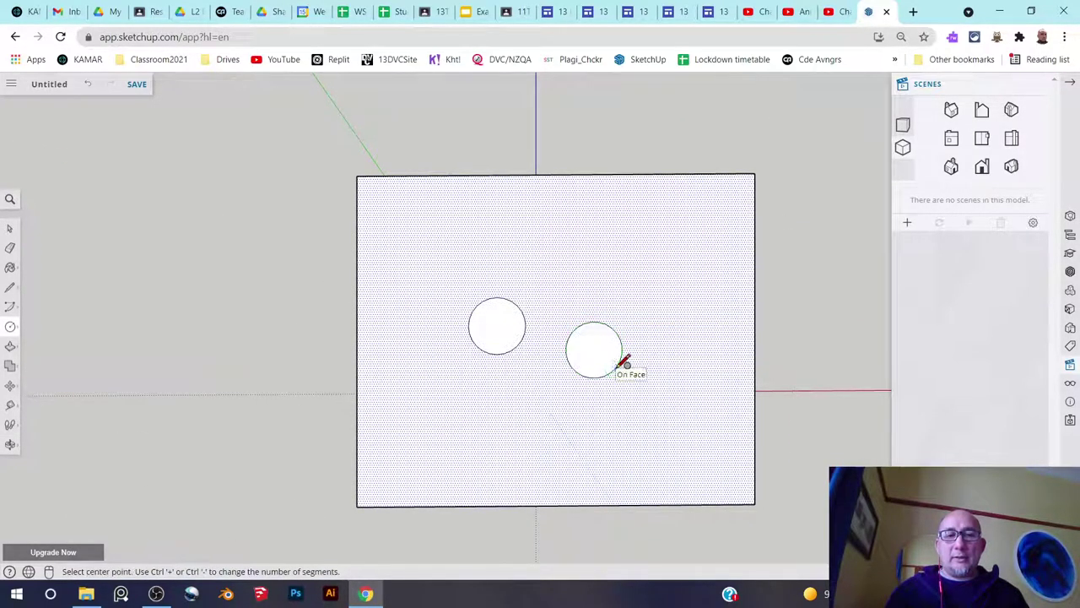
pyautogui.click(10, 205)
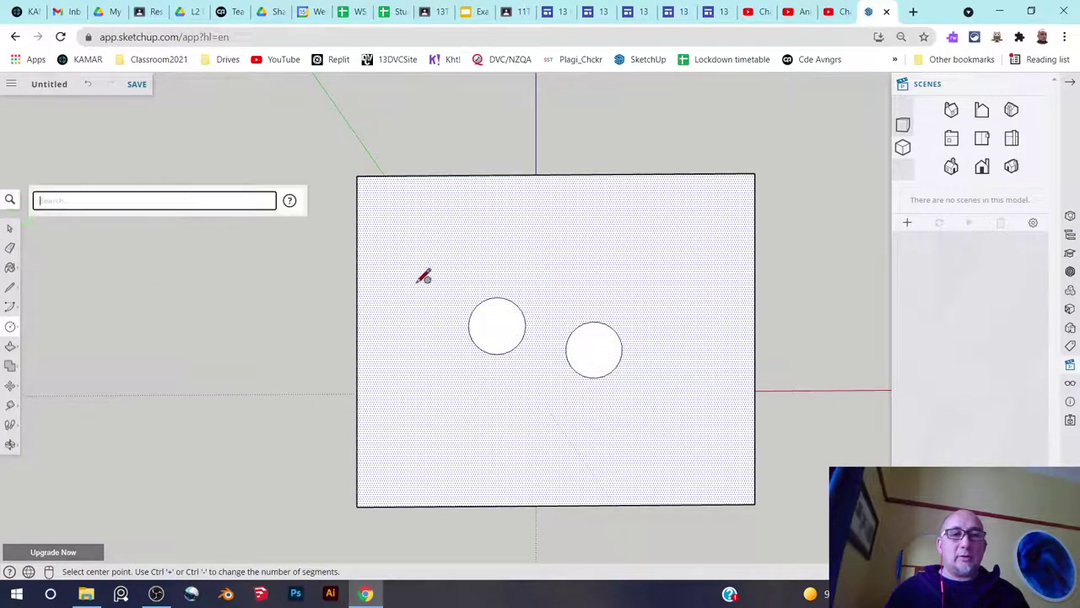
pyautogui.click(10, 228)
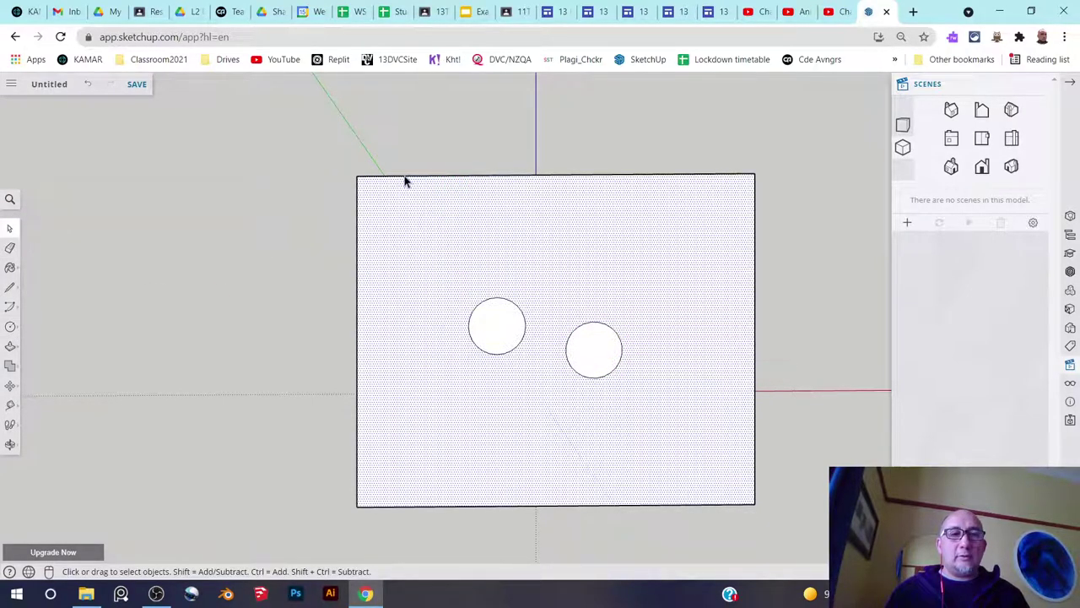
# Delete the rectangle's top edge, then its remaining three edges, keeping the two circles.
pyautogui.click(404, 176)
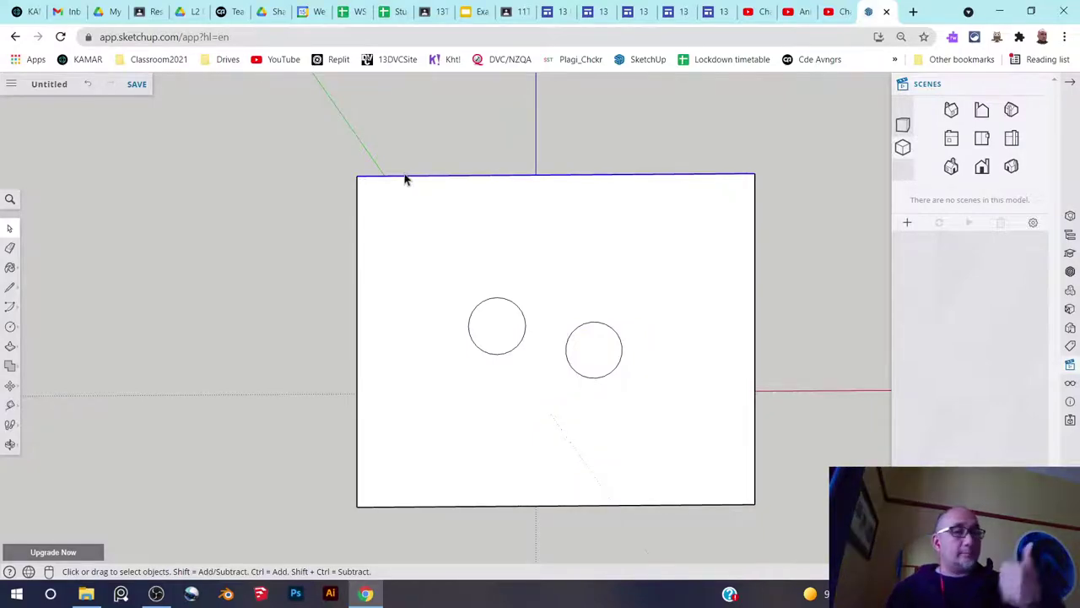
pyautogui.press('Delete')
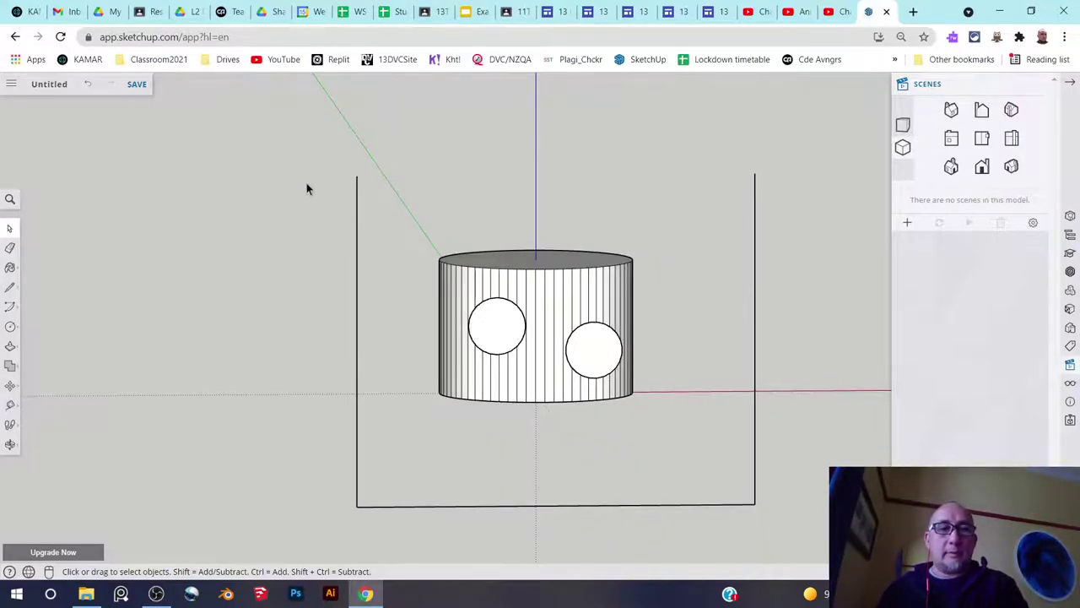
pyautogui.moveTo(308, 189); pyautogui.dragTo(388, 516)
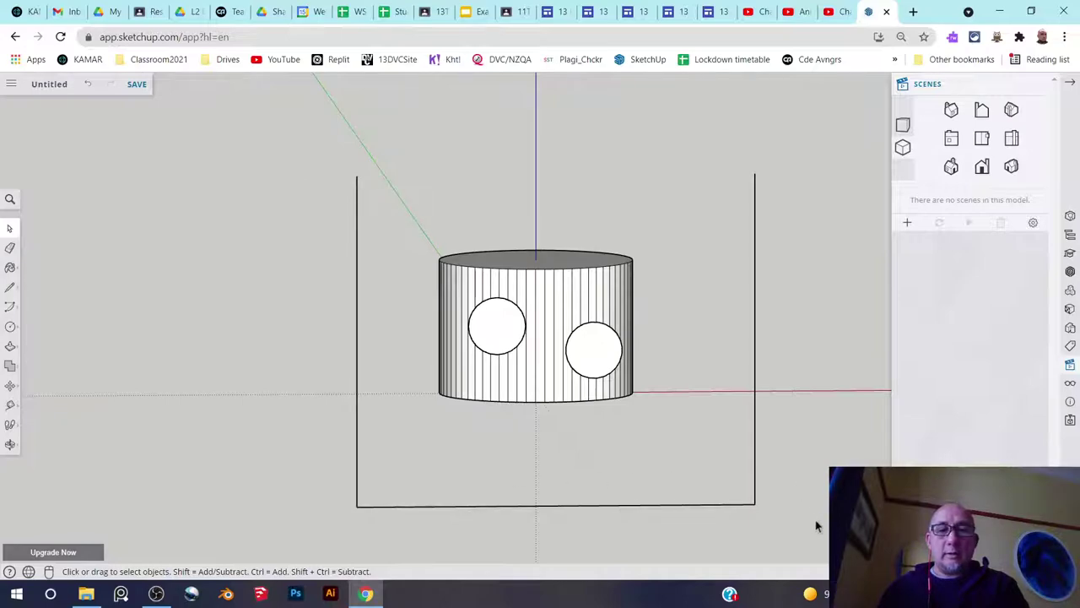
pyautogui.moveTo(256, 454); pyautogui.dragTo(265, 457)
pyautogui.press('Delete')
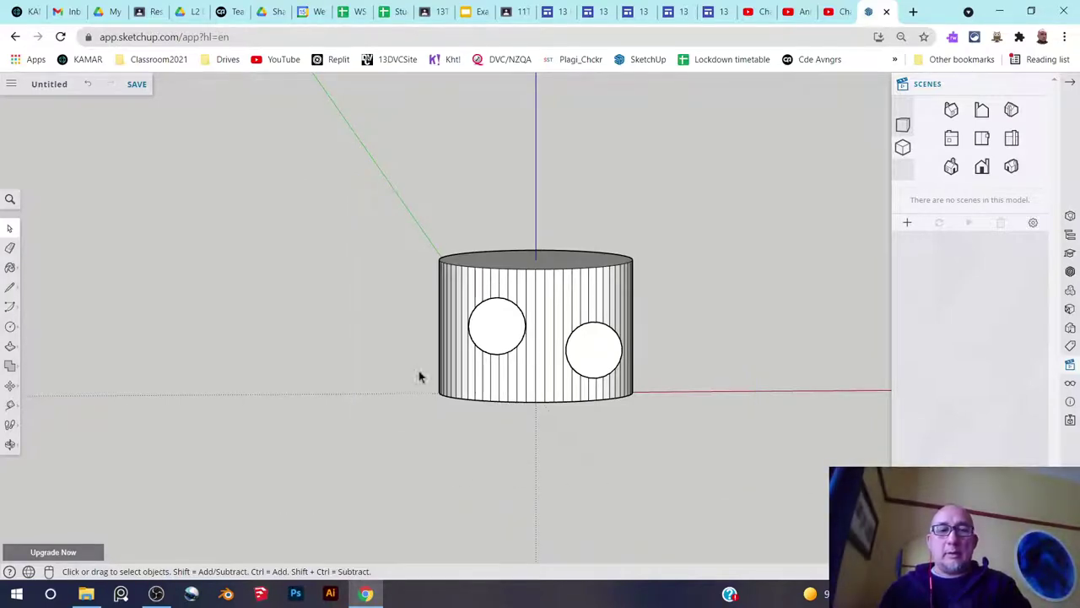
pyautogui.moveTo(479, 308); pyautogui.dragTo(415, 357, button='middle')
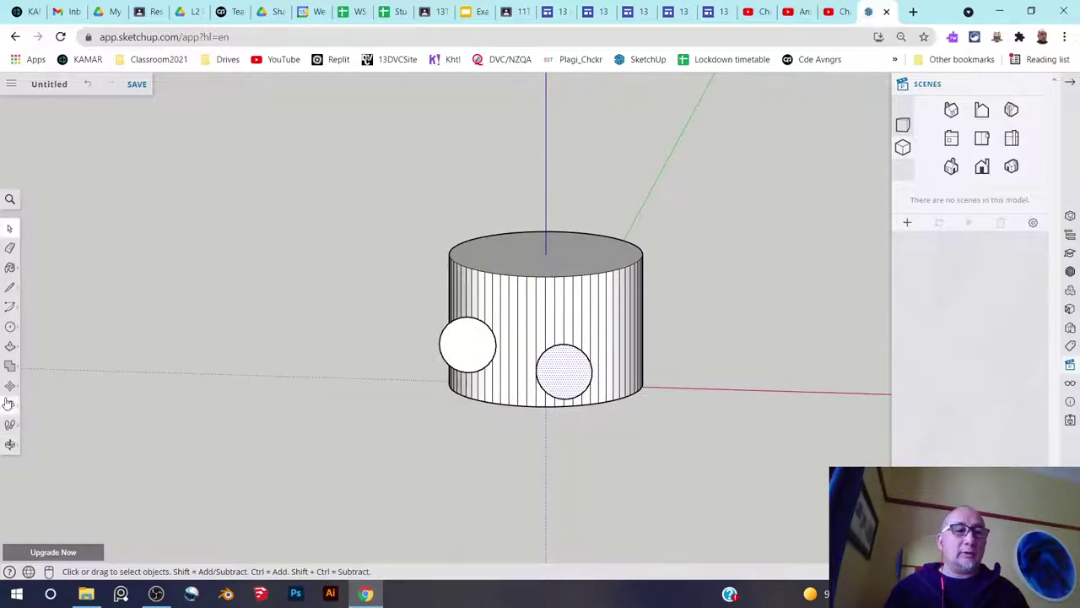
# Push/Pull the lower circle into a rod through the cylinder, then select the leftover circle.
pyautogui.moveTo(622, 346); pyautogui.dragTo(431, 422, button='middle')
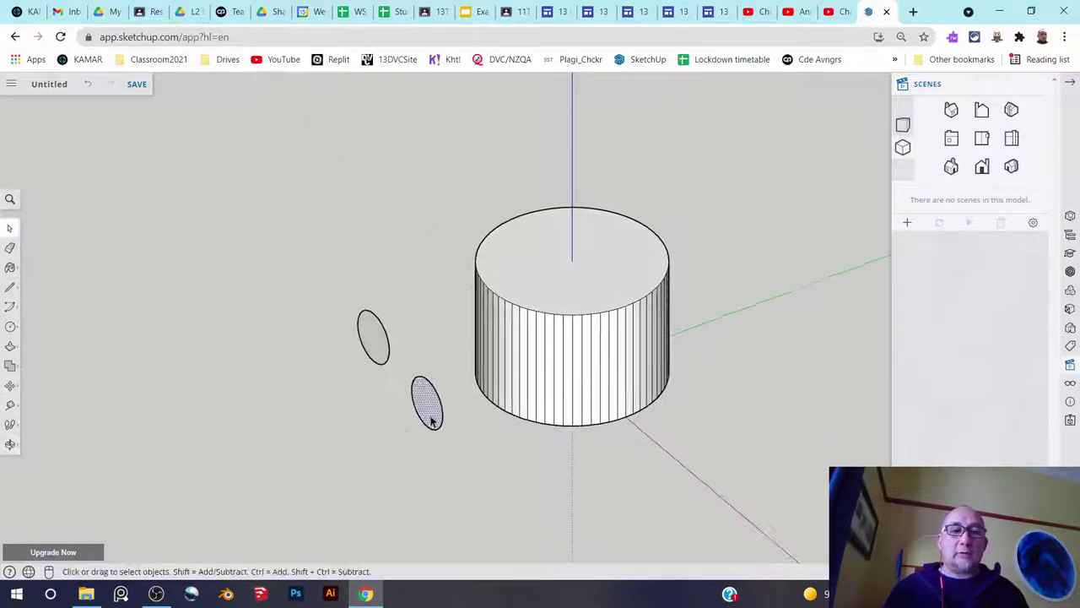
pyautogui.click(10, 346)
pyautogui.click(426, 402)
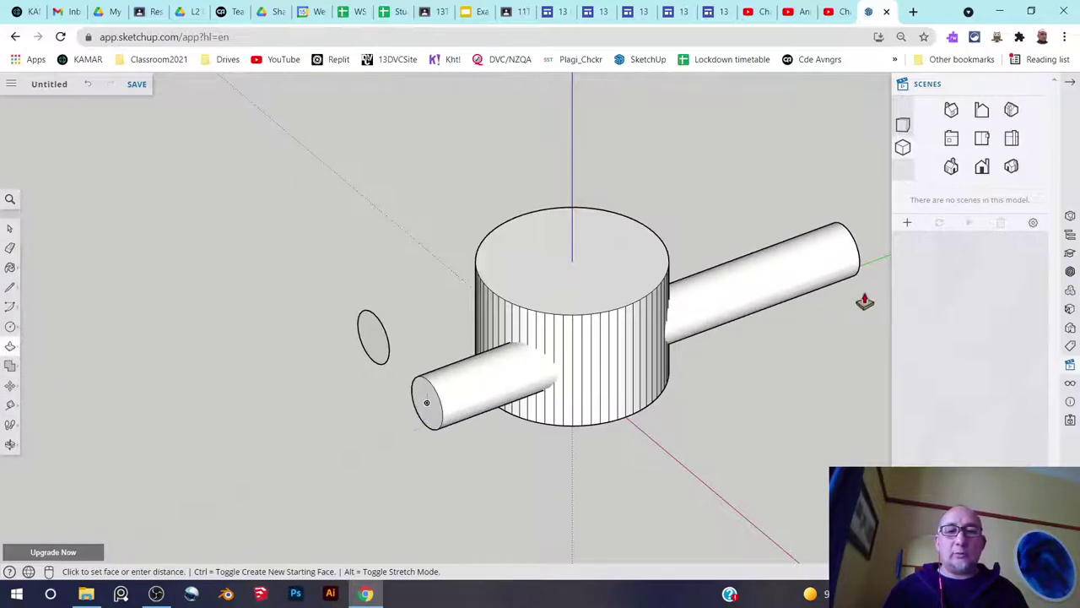
pyautogui.click(863, 302)
pyautogui.click(10, 229)
pyautogui.moveTo(337, 366); pyautogui.dragTo(564, 338, button='middle')
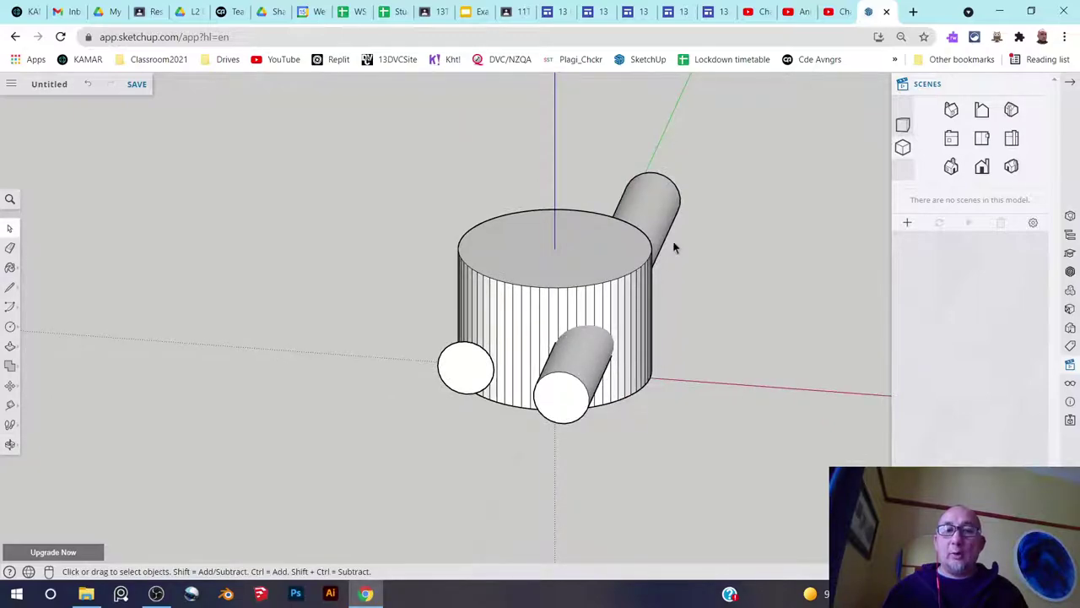
pyautogui.moveTo(391, 370); pyautogui.dragTo(262, 395, button='middle')
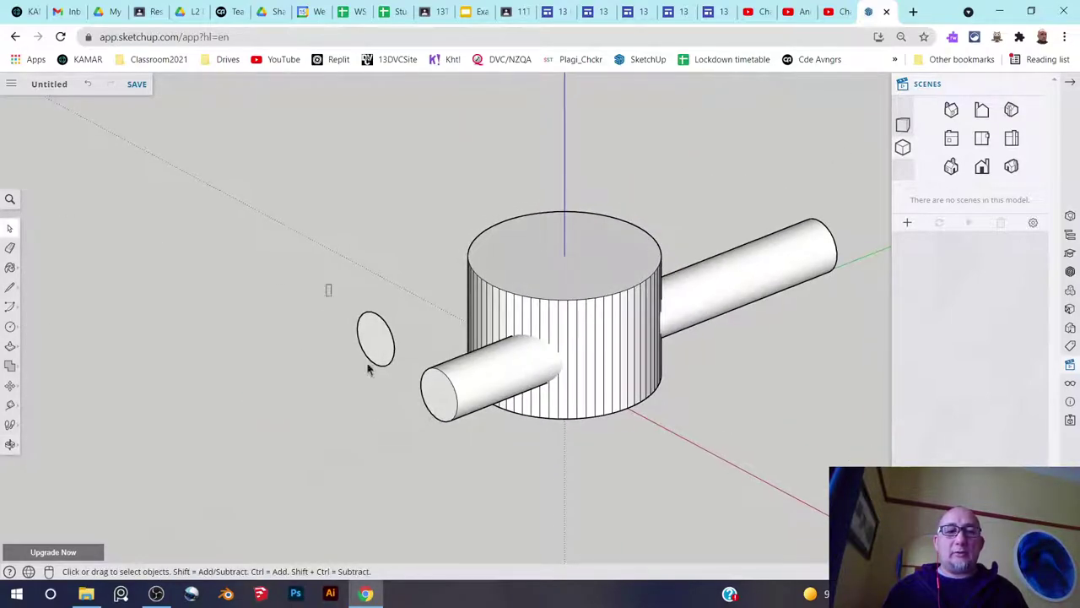
pyautogui.moveTo(327, 285); pyautogui.dragTo(400, 405)
# Delete the leftover circle and apply Intersect Faces With Selection to the rod and cylinder.
pyautogui.press('Delete')
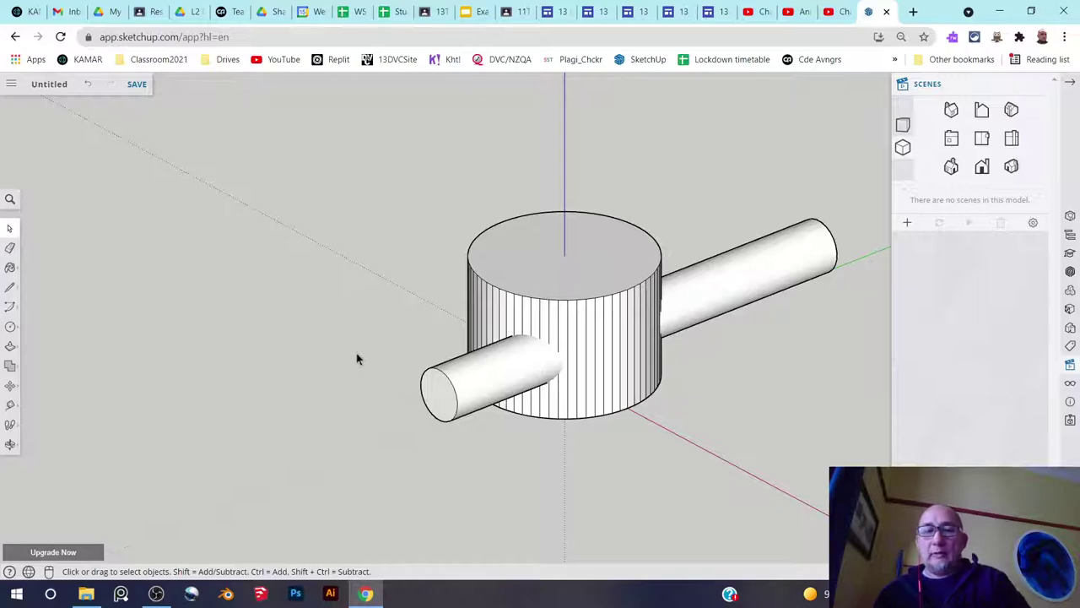
pyautogui.moveTo(357, 357); pyautogui.dragTo(429, 288, button='middle')
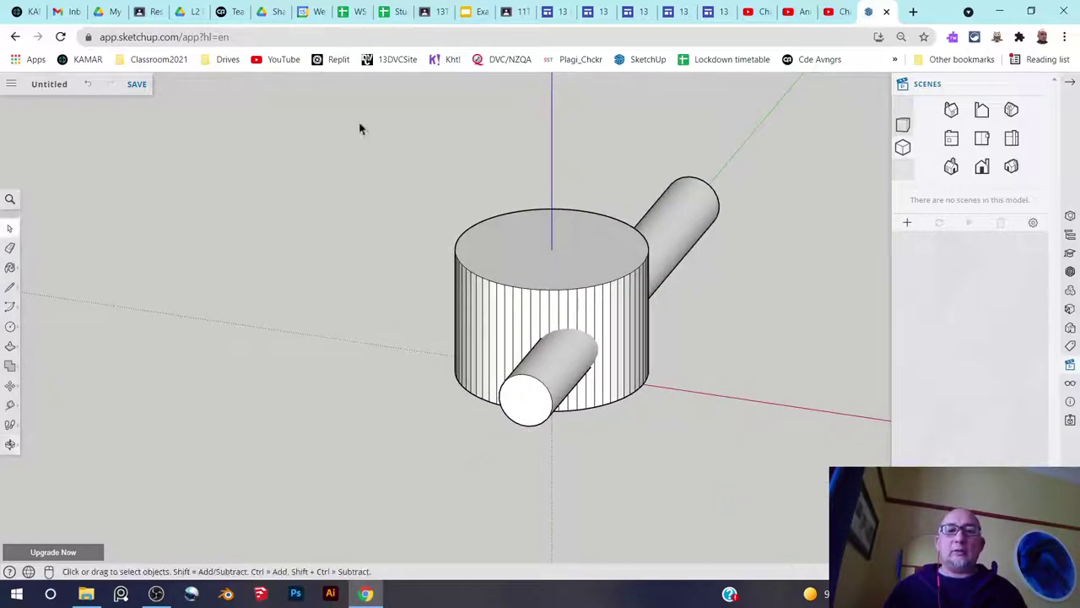
pyautogui.moveTo(359, 128); pyautogui.dragTo(792, 512)
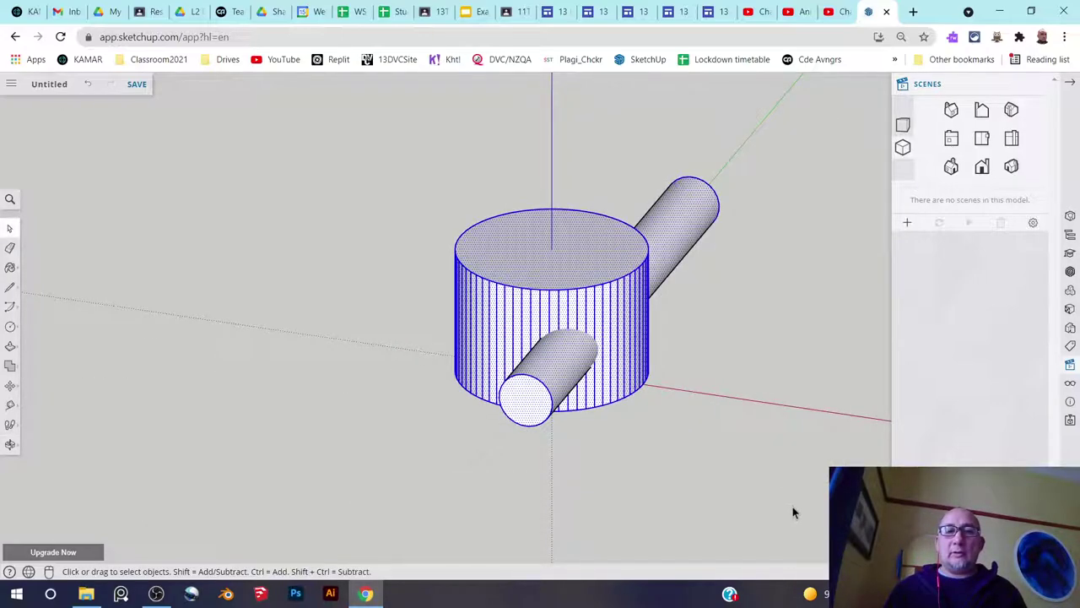
pyautogui.rightClick(578, 293)
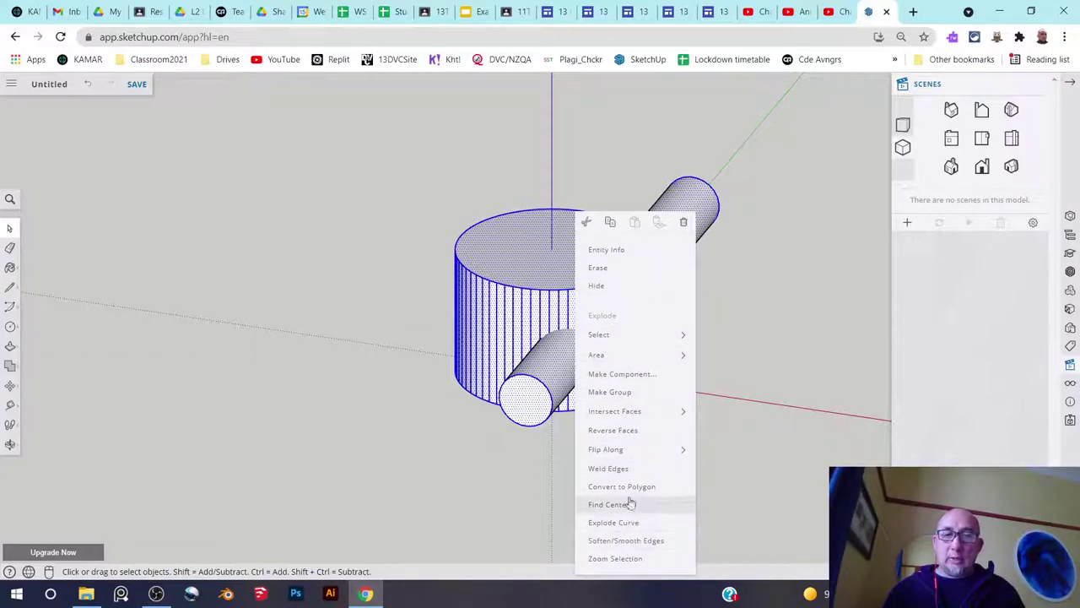
pyautogui.moveTo(641, 416)
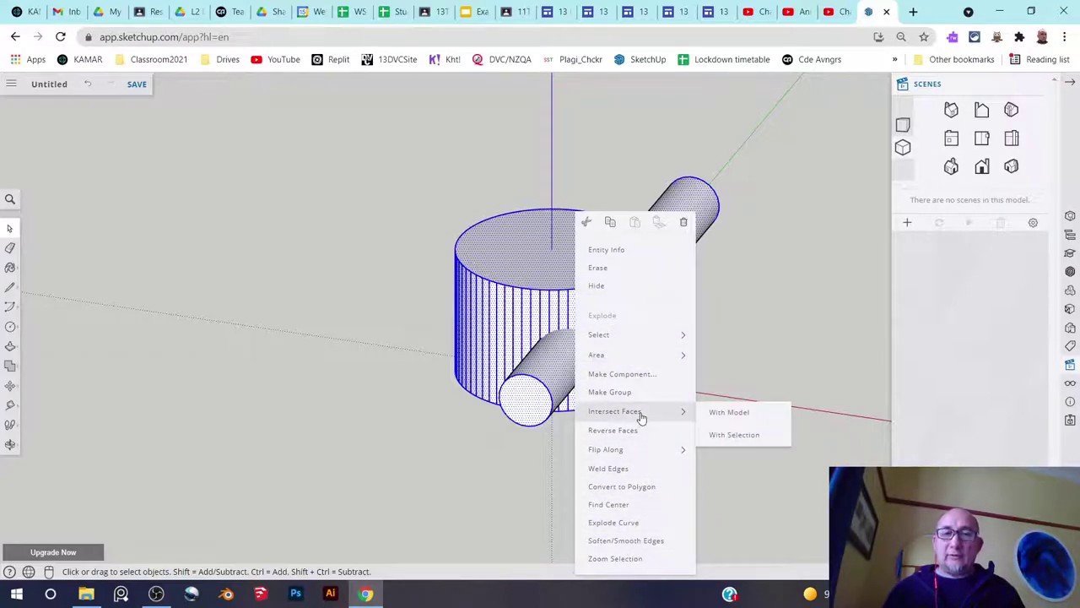
pyautogui.click(730, 437)
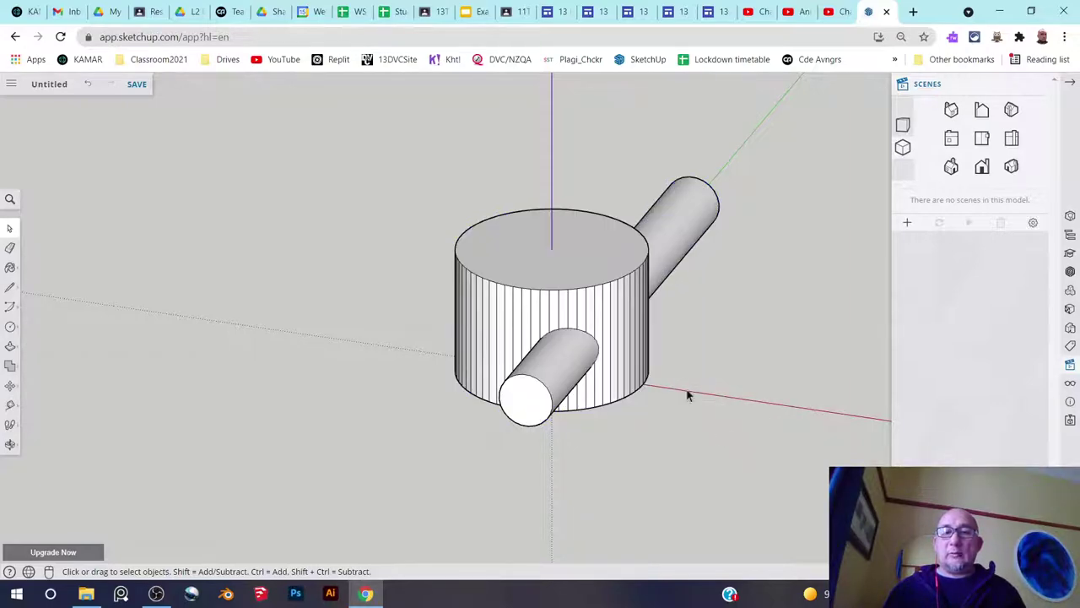
# Delete the rod end sticking out of the cylinder's right side.
pyautogui.moveTo(687, 393); pyautogui.dragTo(569, 347, button='middle')
pyautogui.scroll(5, 560, 362)
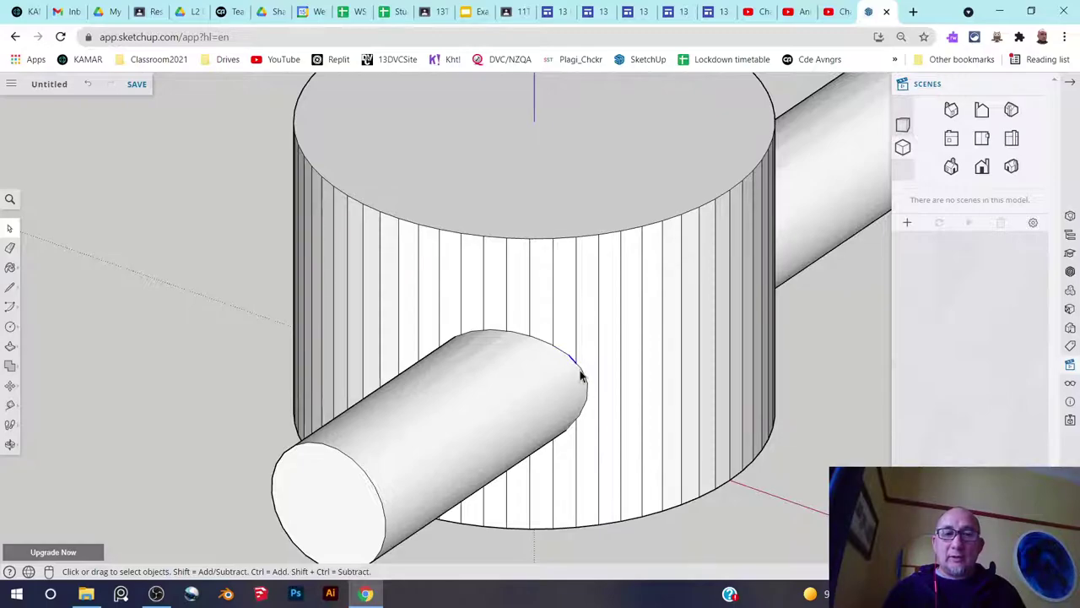
pyautogui.scroll(-5, 558, 383)
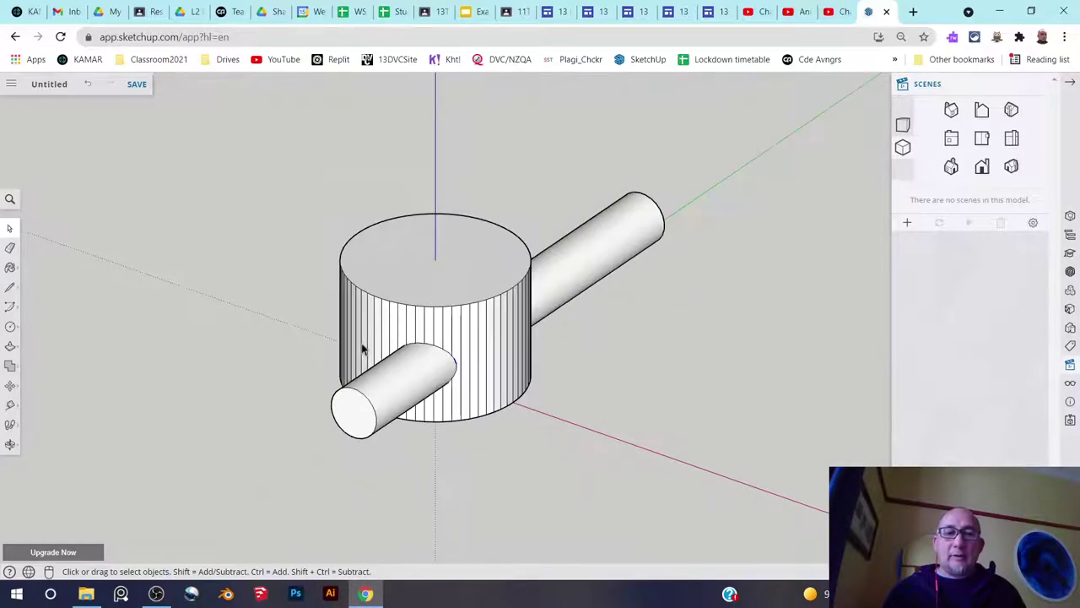
pyautogui.moveTo(362, 346); pyautogui.dragTo(295, 299, button='middle')
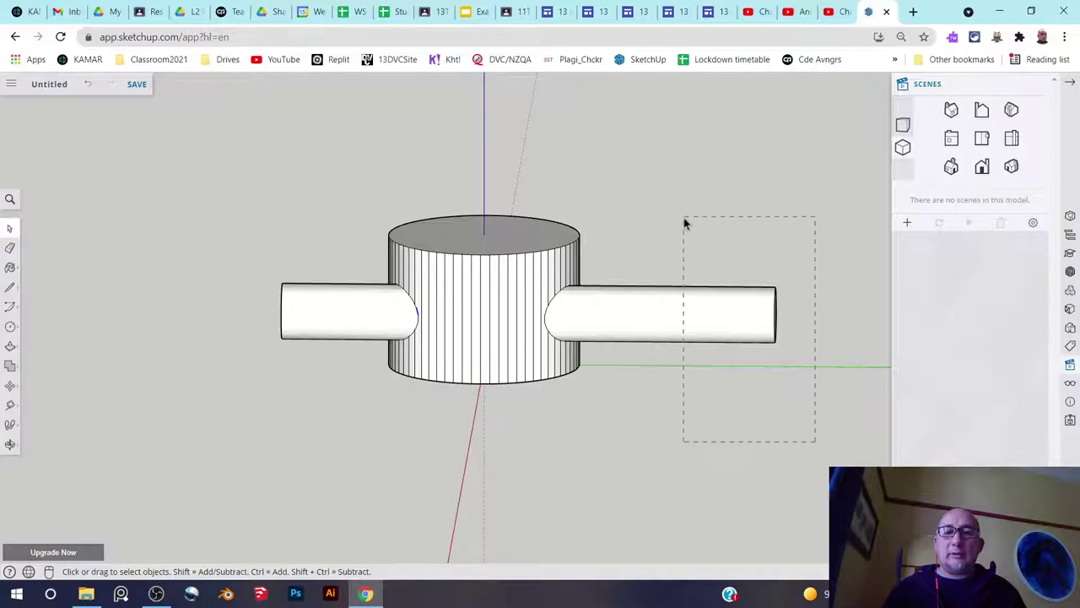
pyautogui.moveTo(683, 218); pyautogui.dragTo(685, 219)
pyautogui.press('Delete')
# Delete the rod's left-hand end as well.
pyautogui.moveTo(688, 246); pyautogui.dragTo(336, 368, button='middle')
pyautogui.moveTo(207, 205); pyautogui.dragTo(207, 206)
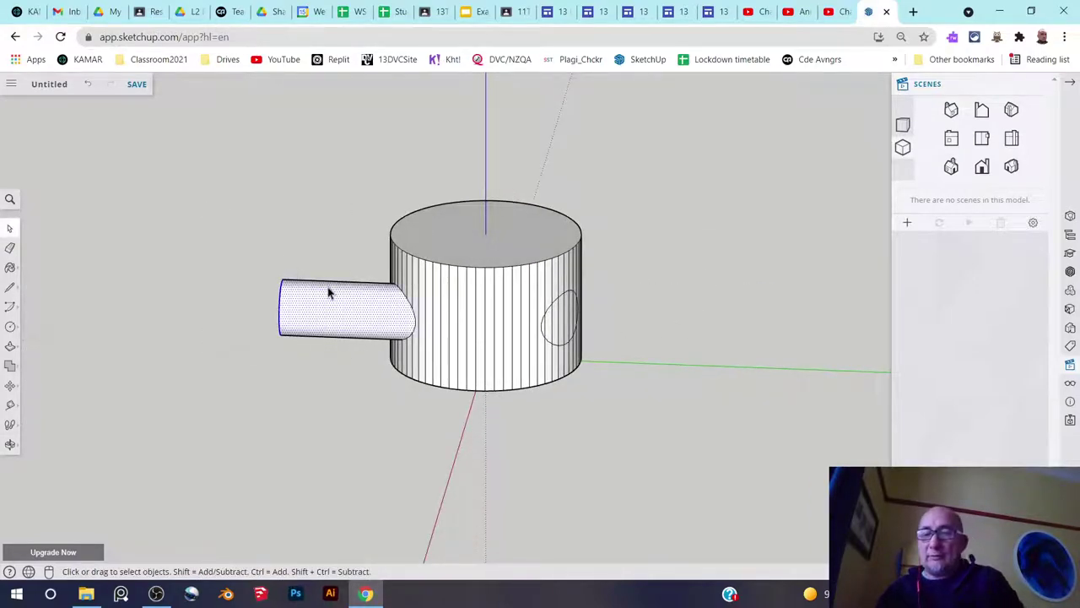
pyautogui.press('Delete')
pyautogui.scroll(5, 456, 321)
# Delete the edges inside the first circle outline to open a hole in the cylinder.
pyautogui.moveTo(509, 323); pyautogui.dragTo(724, 346, button='middle')
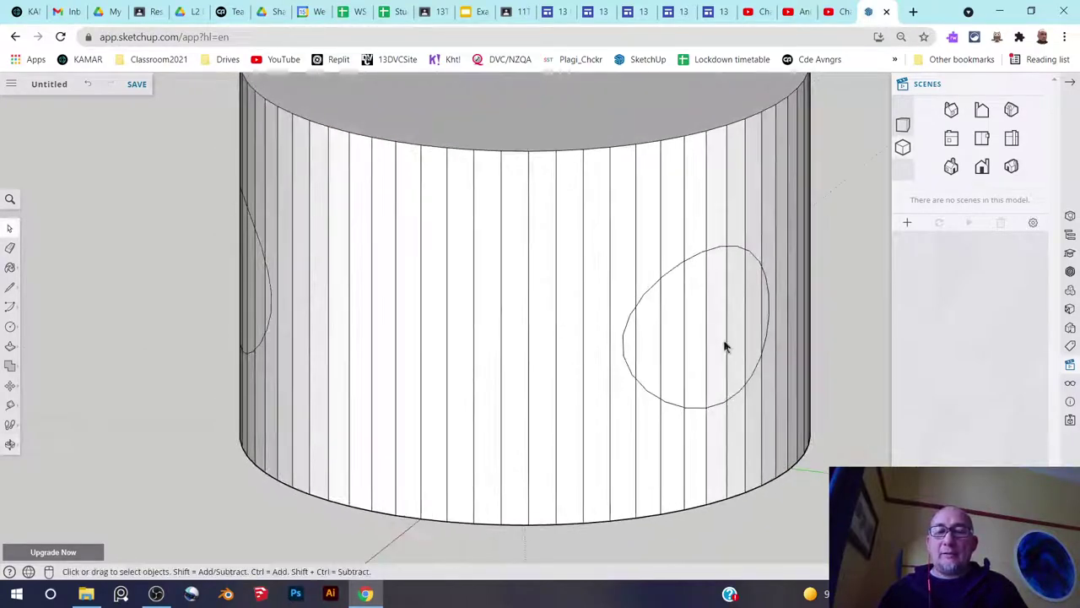
pyautogui.click(638, 350)
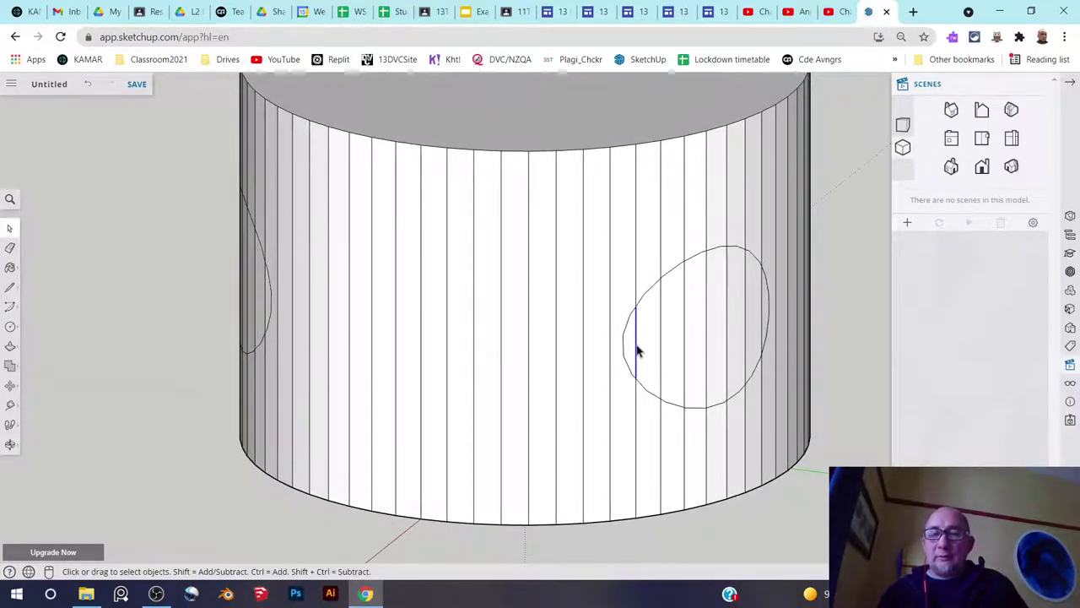
pyautogui.press('Delete')
pyautogui.click(663, 345)
pyautogui.press('Delete')
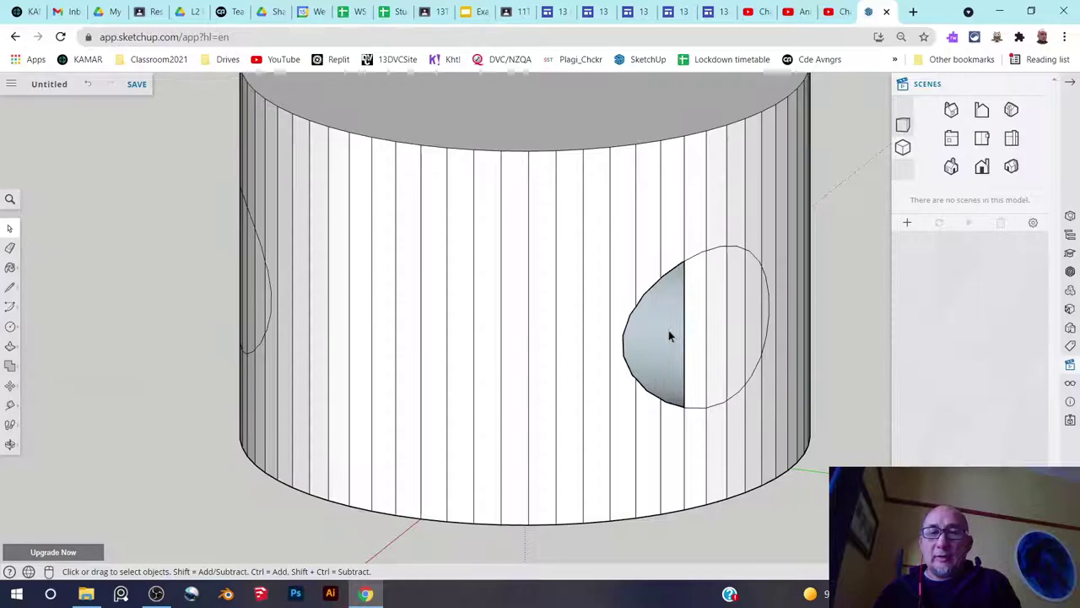
pyautogui.click(684, 330)
pyautogui.press('Delete')
pyautogui.click(706, 330)
pyautogui.press('Delete')
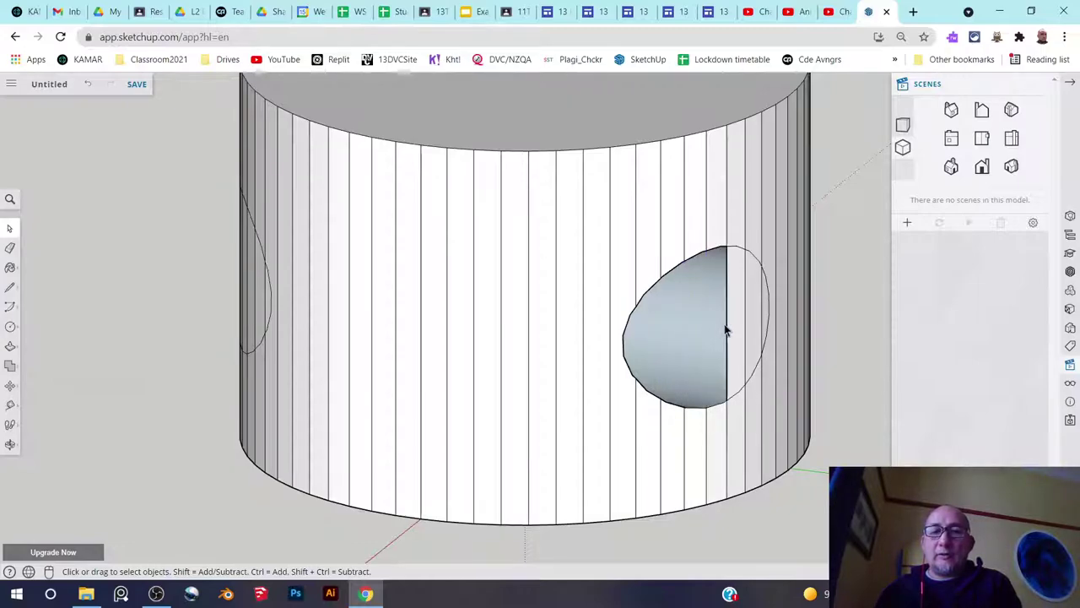
pyautogui.press('Delete')
pyautogui.click(744, 323)
pyautogui.press('Delete')
pyautogui.click(762, 319)
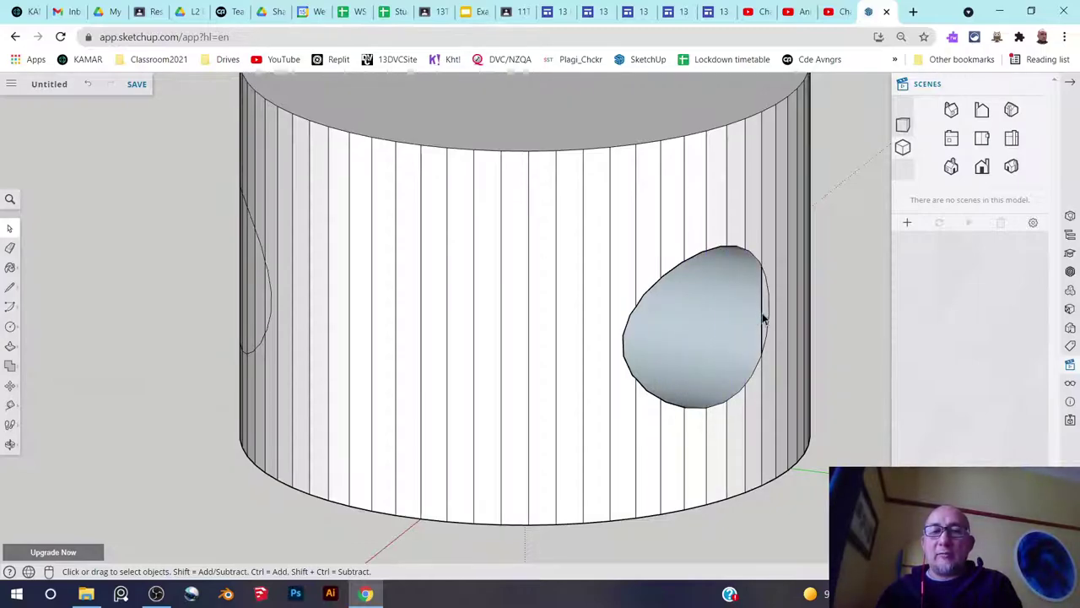
pyautogui.press('Delete')
# Clear the edges inside the opposite circle outline, undoing one wrong deletion, opening the second hole.
pyautogui.moveTo(750, 330)
pyautogui.mouseDown(button='middle')
pyautogui.moveTo(470, 277)
pyautogui.moveTo(376, 238)
pyautogui.moveTo(311, 250)
pyautogui.moveTo(335, 301)
pyautogui.moveTo(205, 309)
pyautogui.mouseUp(button='middle')
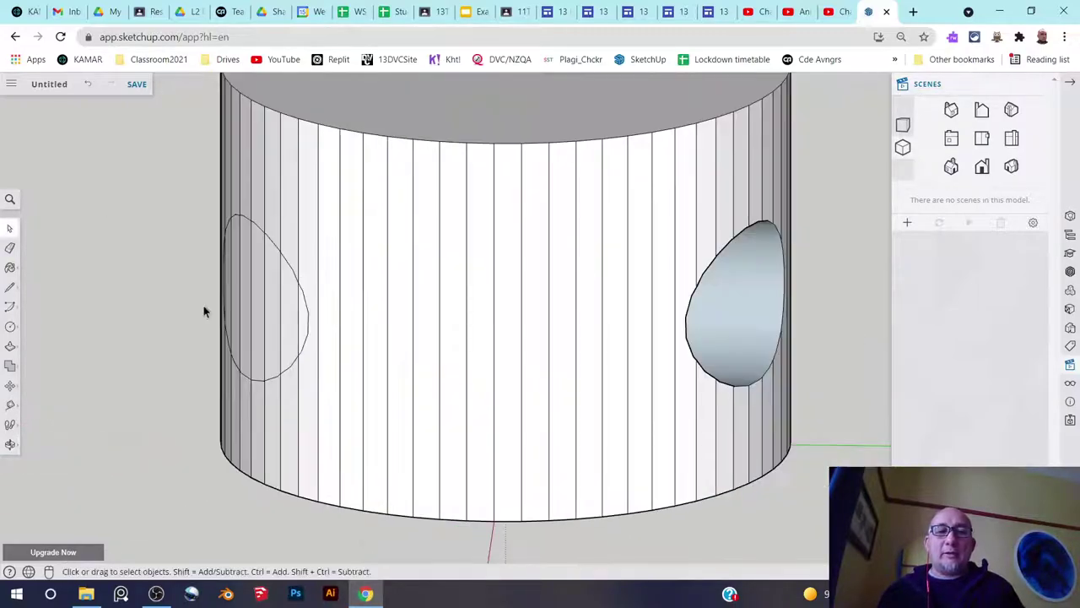
pyautogui.moveTo(522, 335); pyautogui.dragTo(397, 403, button='middle')
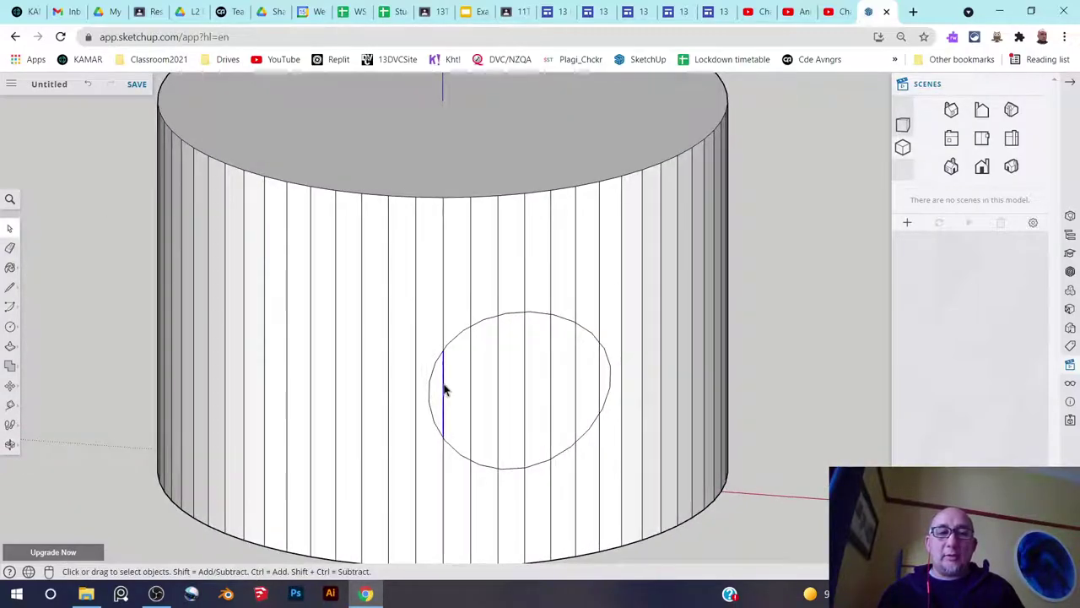
pyautogui.press('Delete')
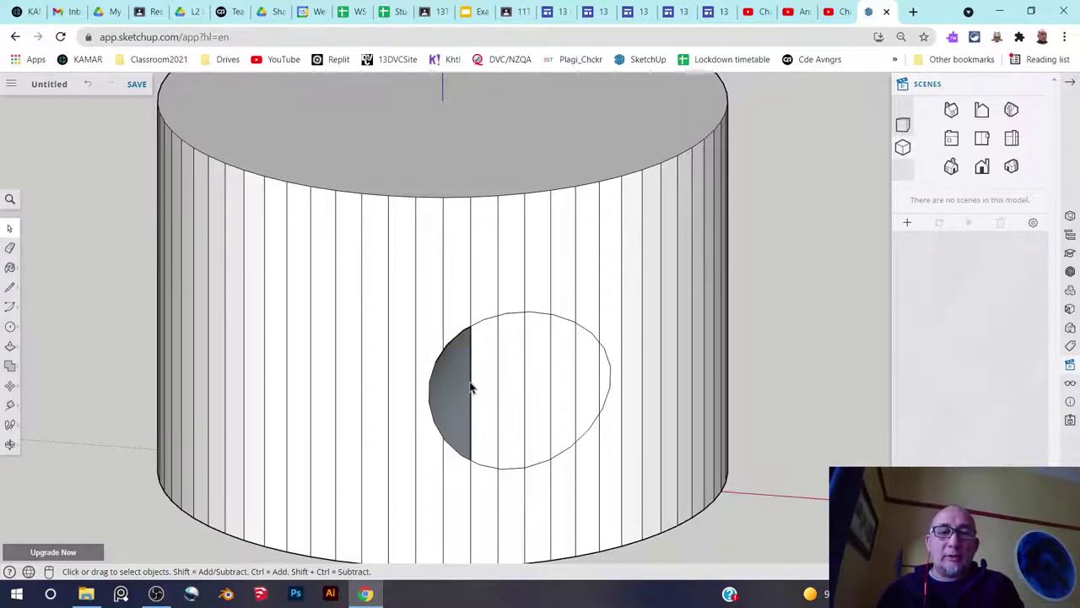
pyautogui.press('Delete')
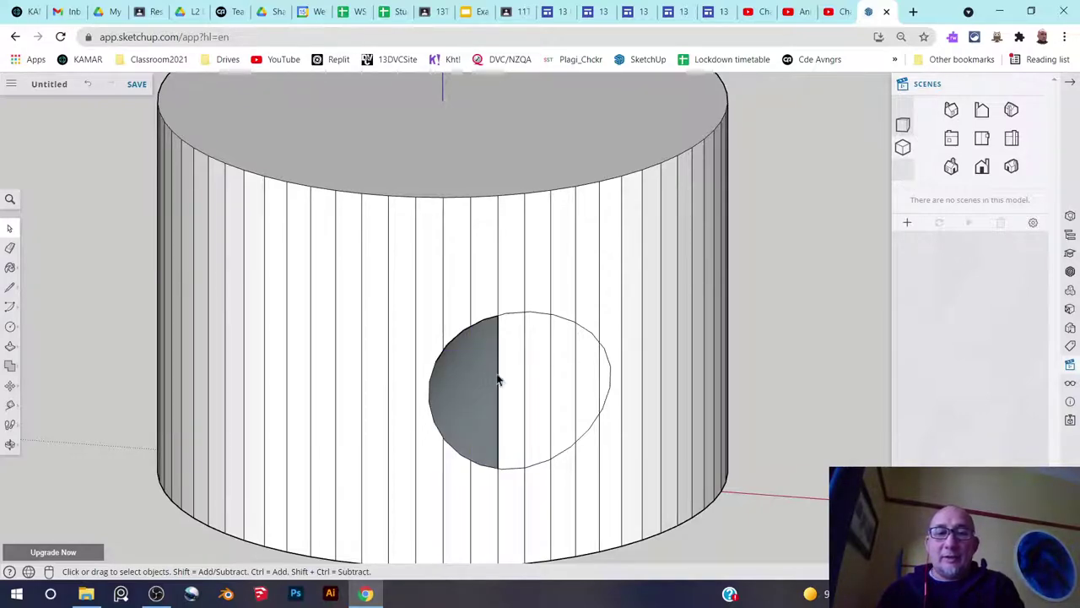
pyautogui.press('Delete')
pyautogui.click(525, 379)
pyautogui.press('Delete')
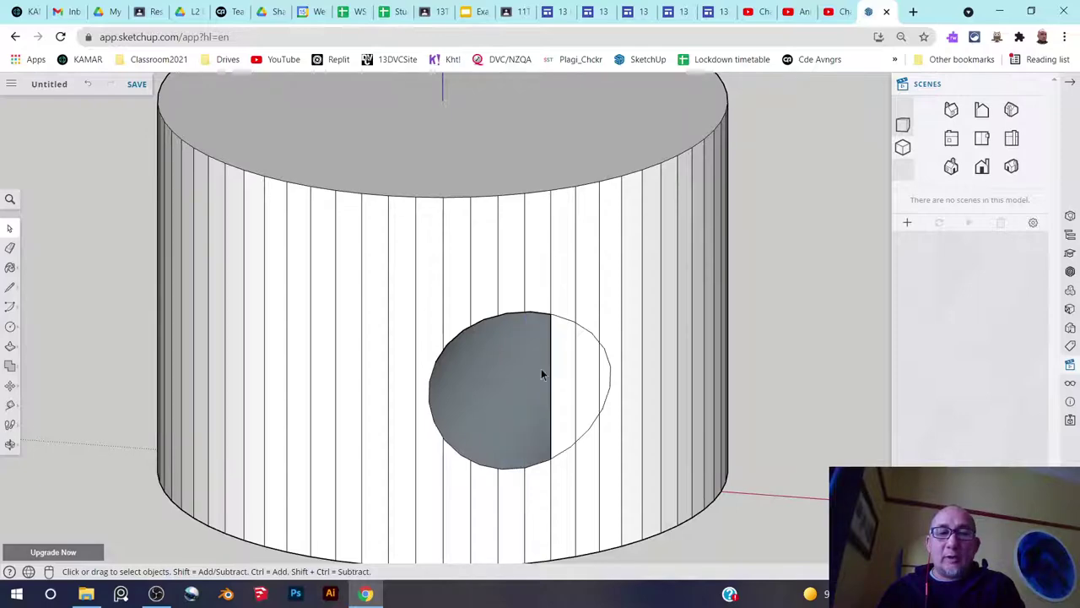
pyautogui.click(551, 375)
pyautogui.press('Delete')
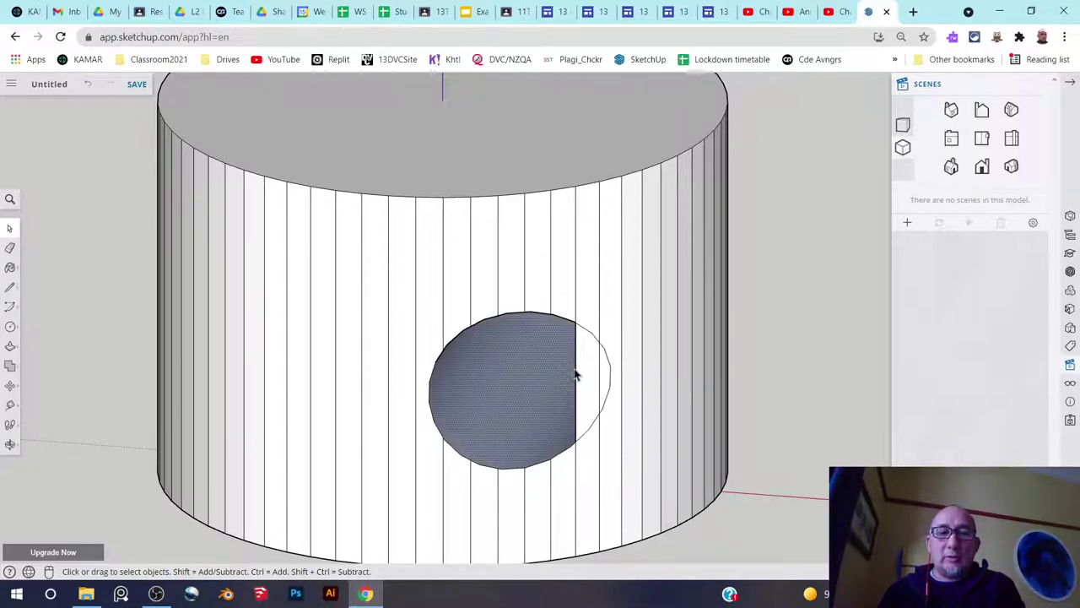
pyautogui.hotkey('ctrl', 'z')
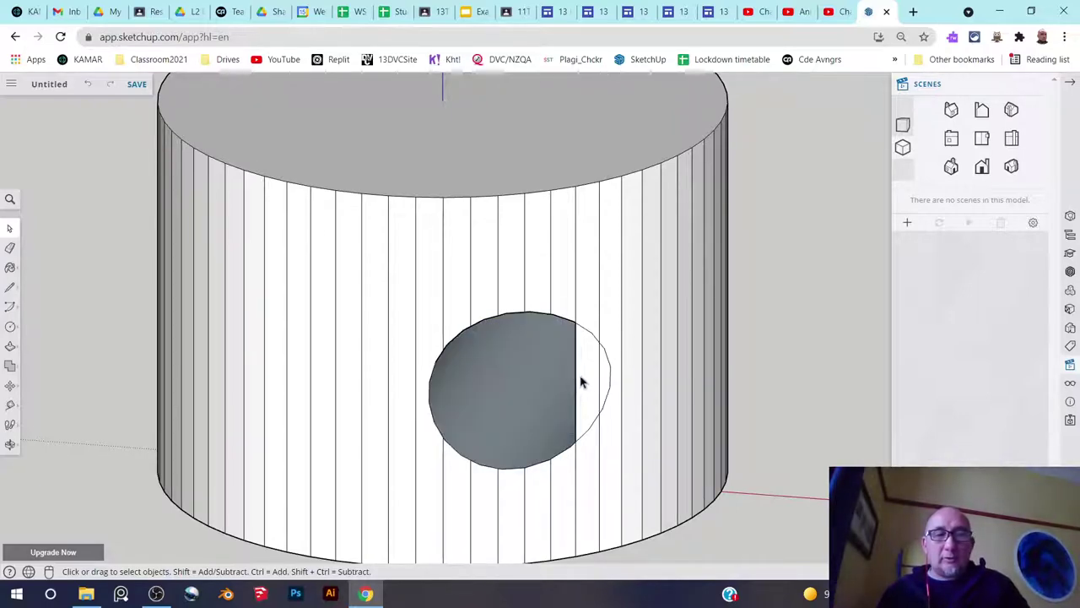
pyautogui.click(577, 380)
pyautogui.press('Delete')
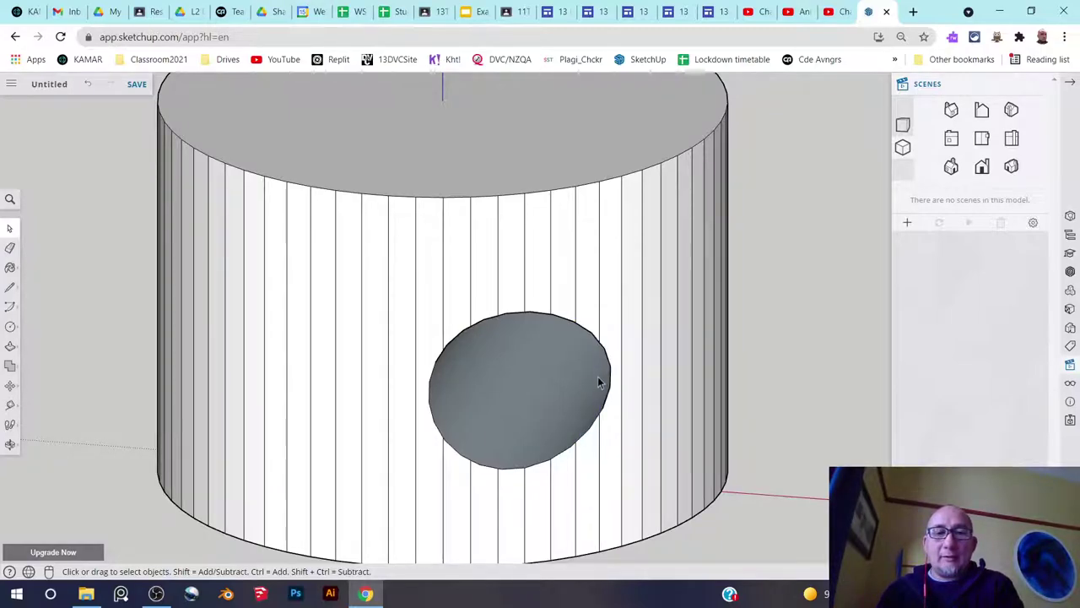
pyautogui.moveTo(598, 377); pyautogui.dragTo(282, 417, button='middle')
# Show the cylinder in Front view with the Circle tool active, briefly orbiting over its top.
pyautogui.scroll(-3, 401, 355)
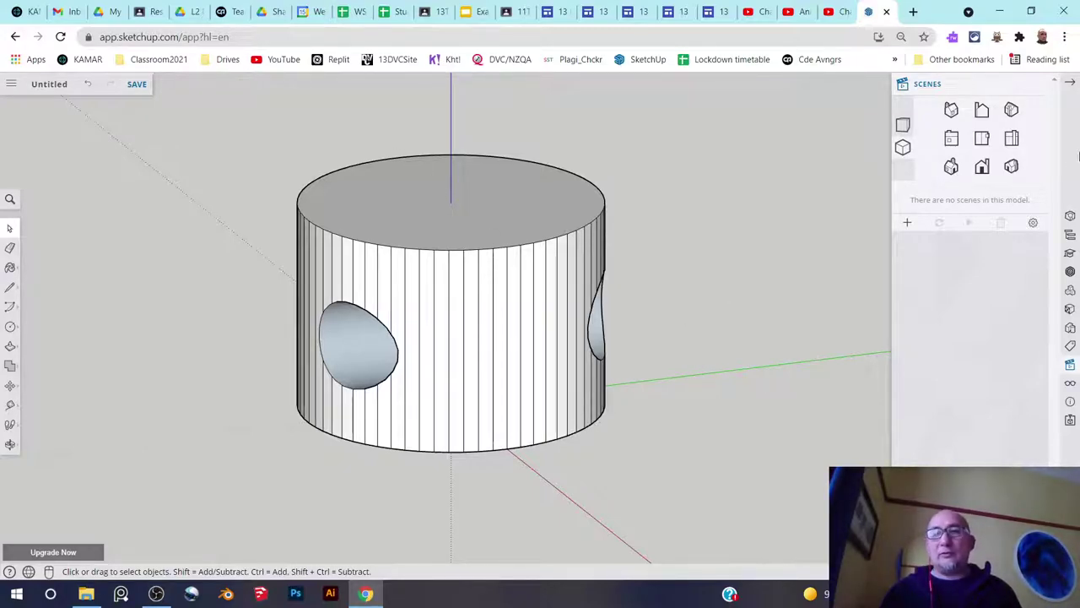
pyautogui.click(987, 172)
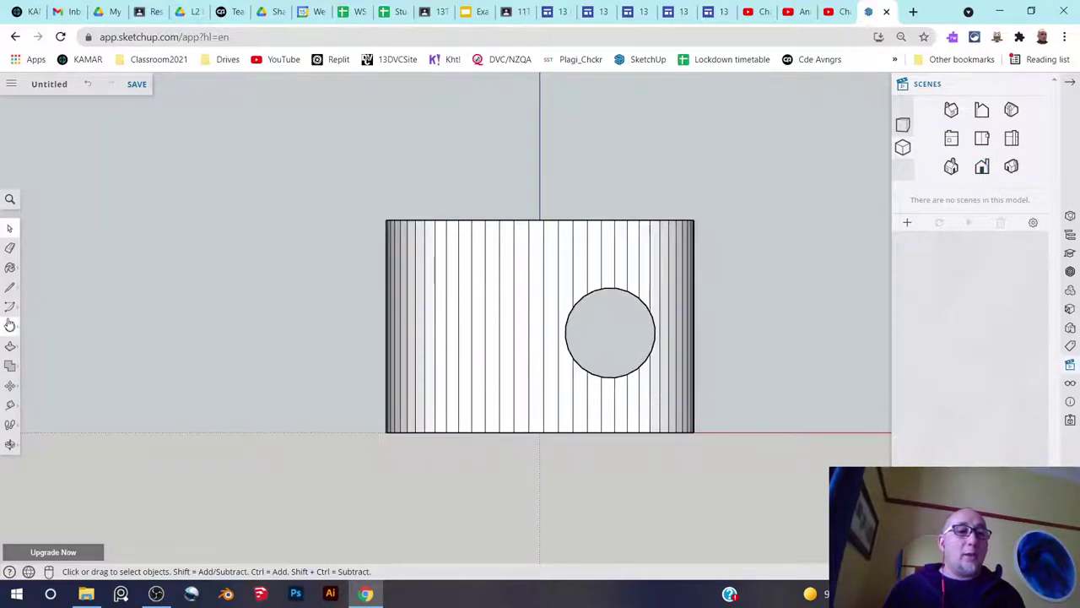
pyautogui.click(10, 328)
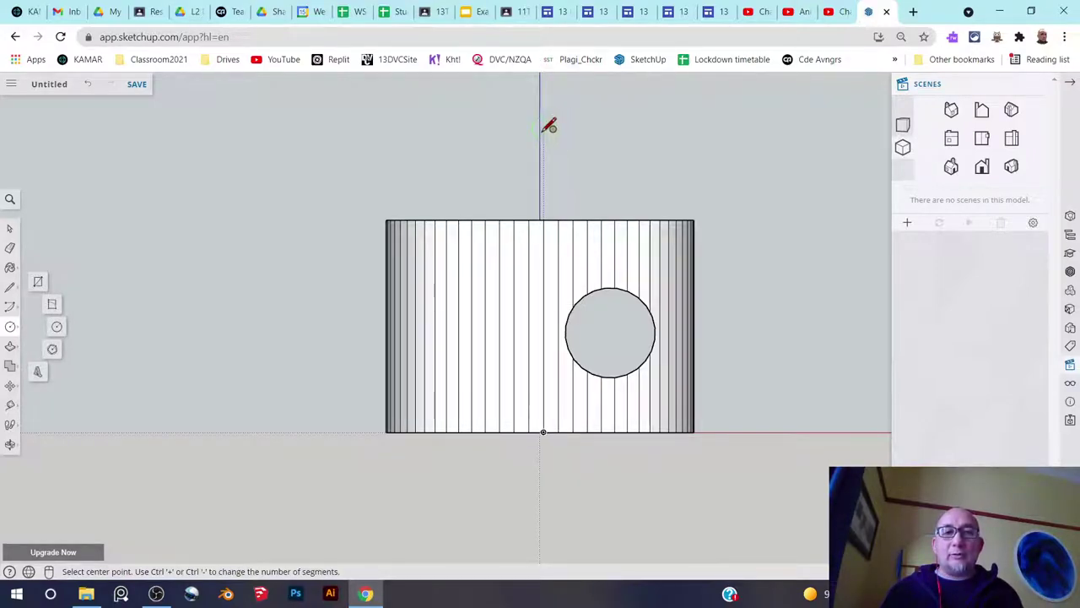
pyautogui.moveTo(550, 125); pyautogui.dragTo(557, 270, button='middle')
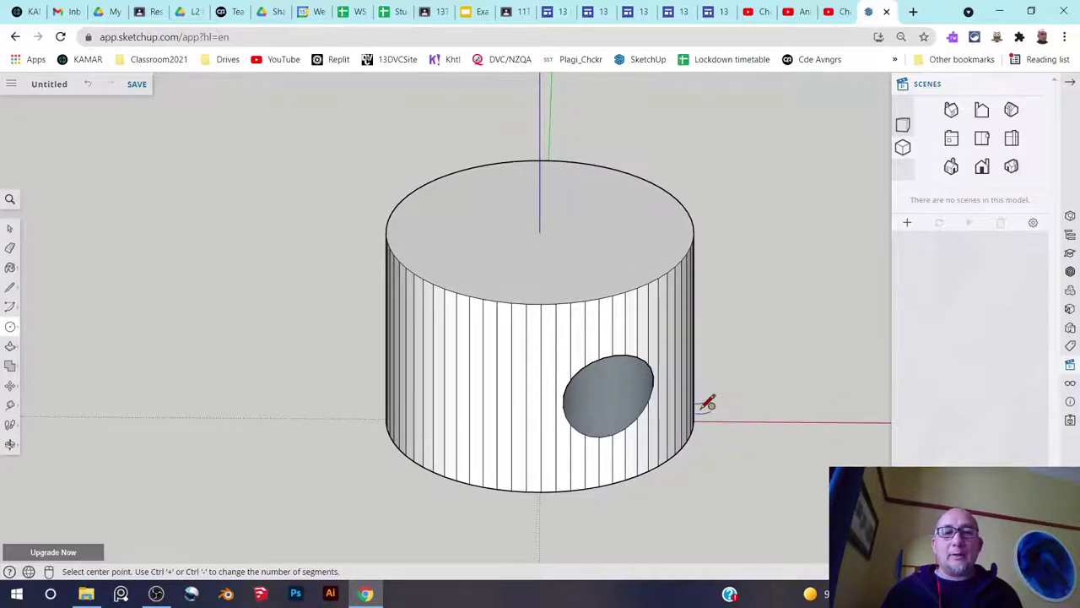
pyautogui.scroll(-2, 690, 373)
pyautogui.moveTo(552, 319); pyautogui.dragTo(567, 137, button='middle')
# Draw a small new circle above the cylinder in the straight front view.
pyautogui.click(982, 166)
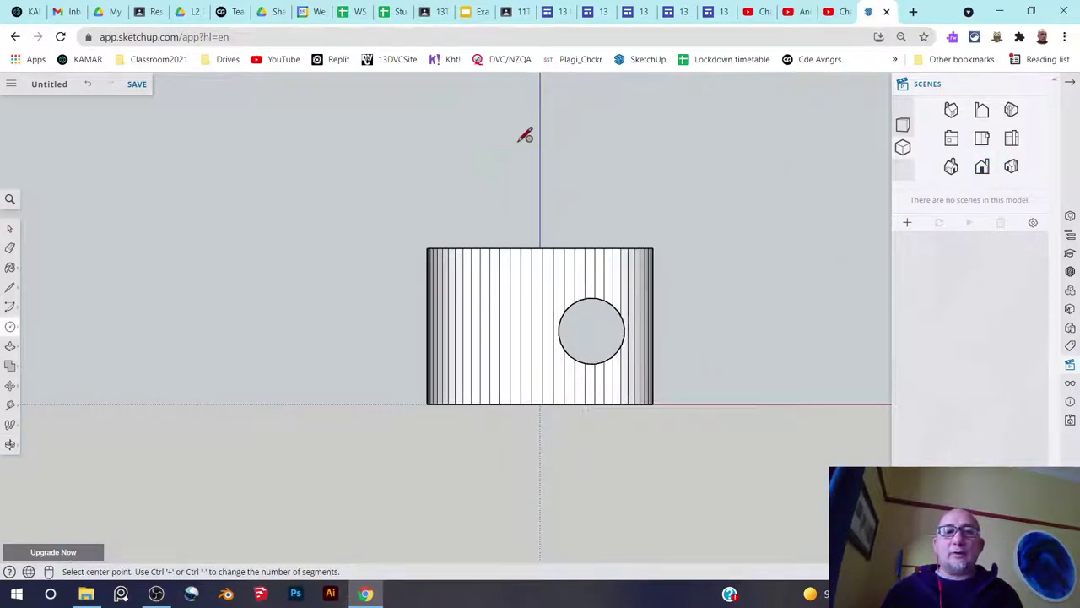
pyautogui.click(486, 132)
pyautogui.click(500, 152)
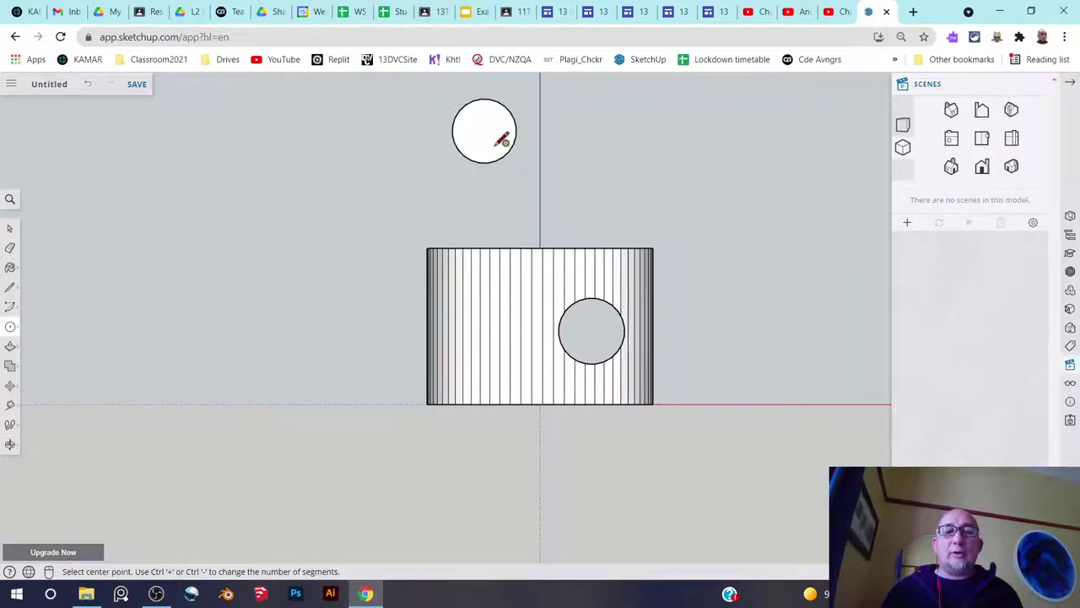
# Select the new circle and move it by its centre to sit above the cylinder.
pyautogui.click(11, 229)
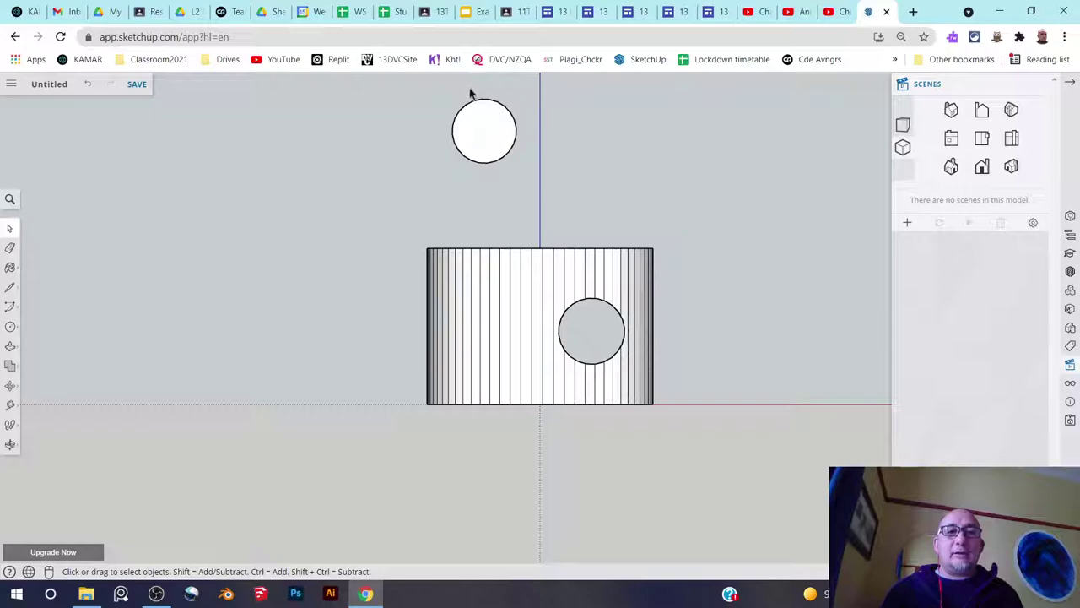
pyautogui.moveTo(522, 169); pyautogui.dragTo(527, 179)
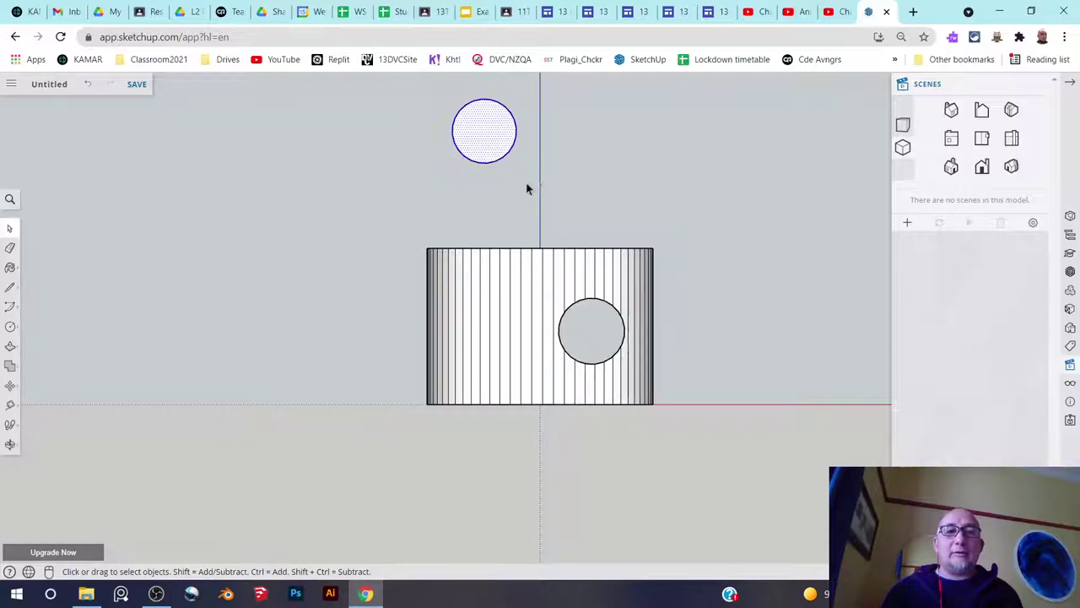
pyautogui.click(11, 399)
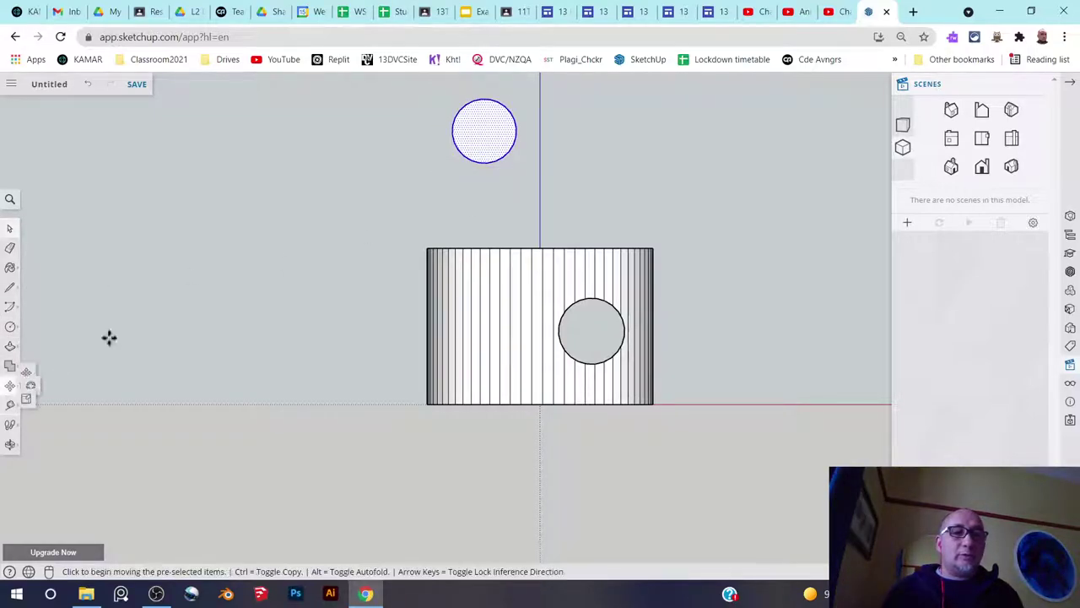
pyautogui.click(486, 134)
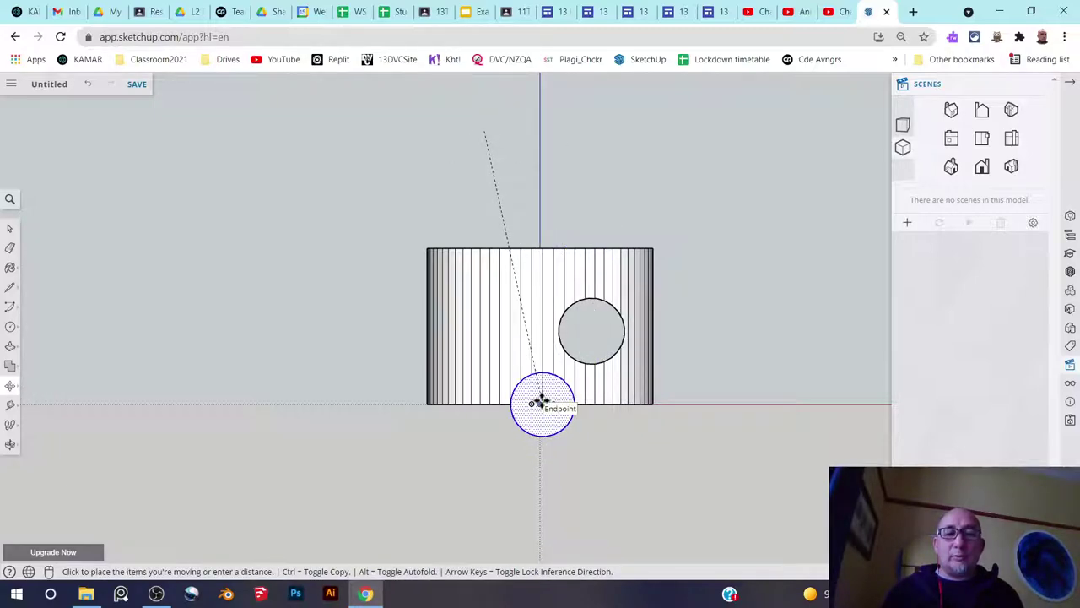
pyautogui.click(542, 401)
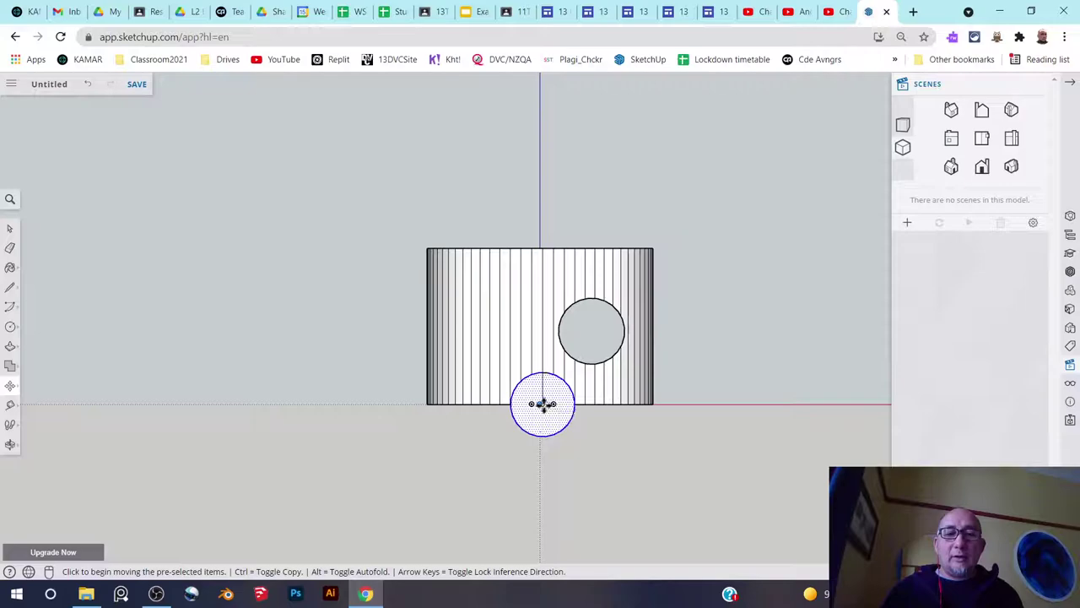
pyautogui.click(542, 402)
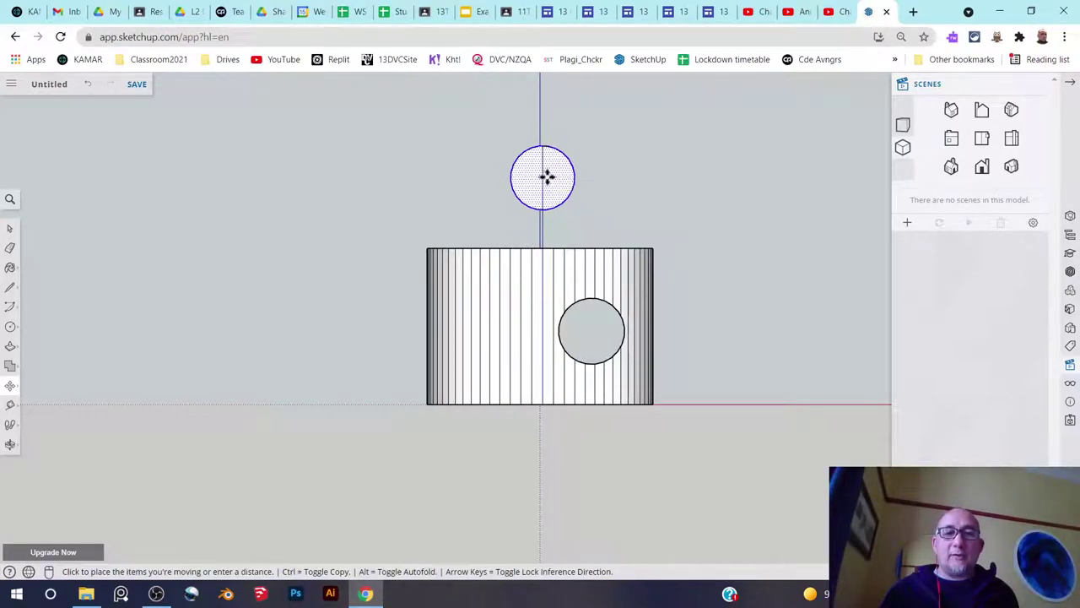
pyautogui.click(546, 176)
pyautogui.scroll(3, 550, 210)
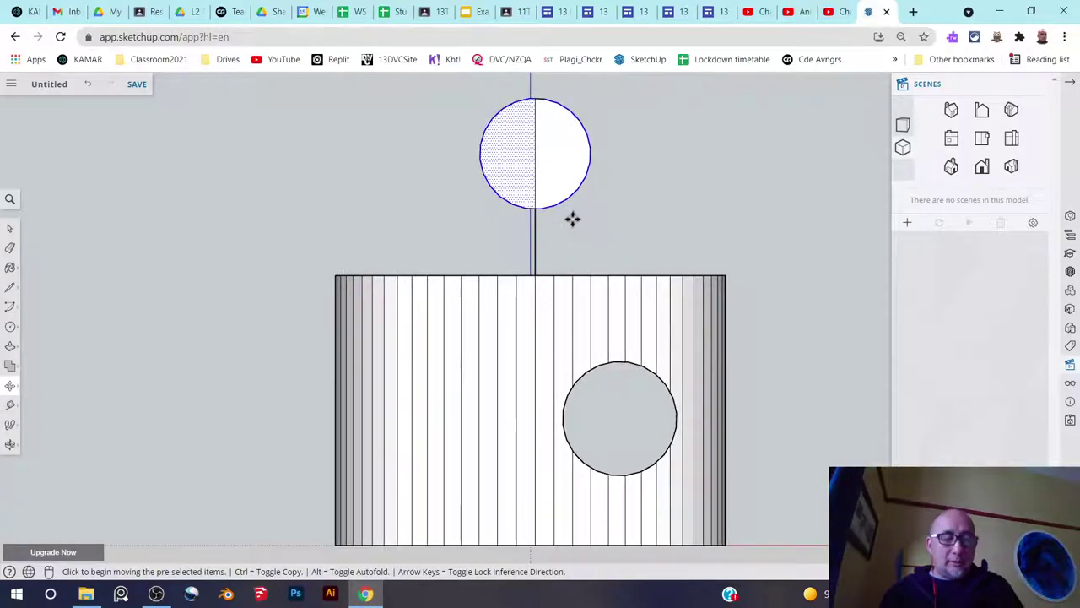
pyautogui.hotkey('ctrl', 'z')
pyautogui.hotkey('ctrl', 'y')
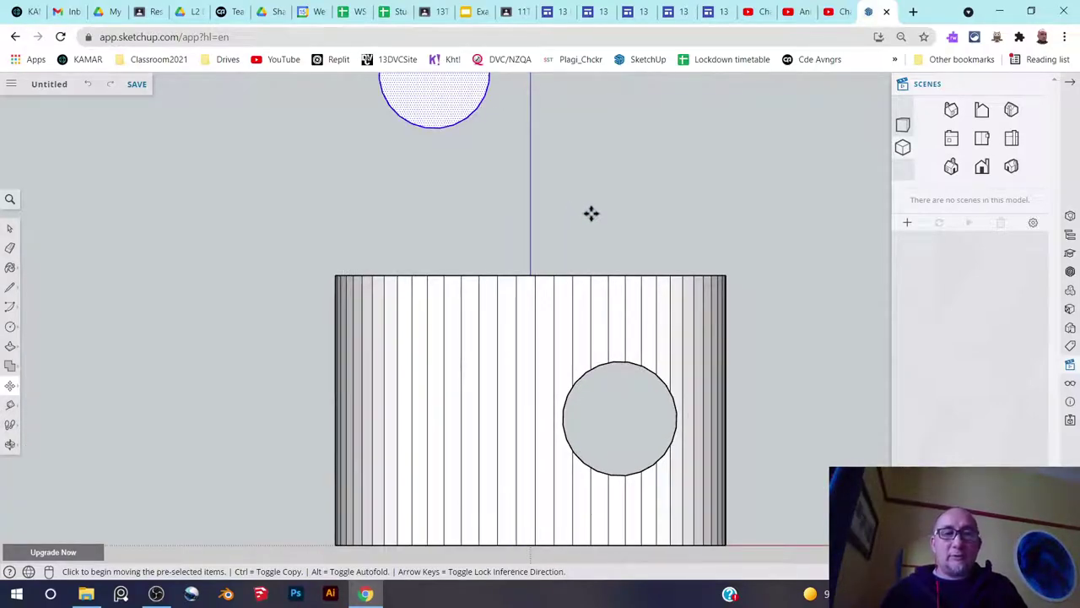
# Move the circle again so its centre lies directly above the axis origin.
pyautogui.moveTo(591, 212); pyautogui.dragTo(579, 251, button='middle')
pyautogui.scroll(-2, 579, 250)
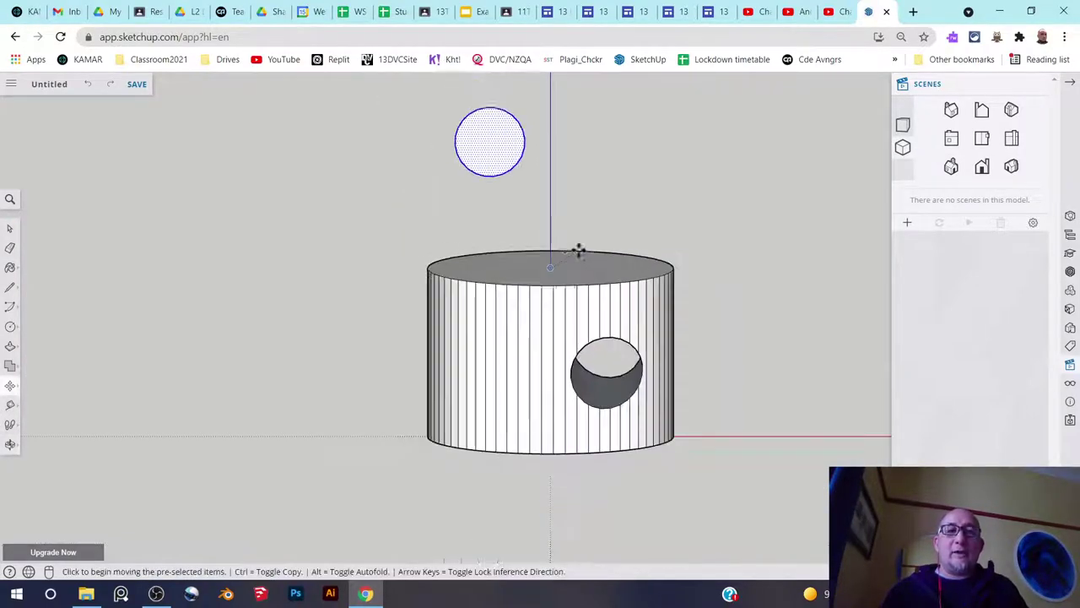
pyautogui.click(983, 168)
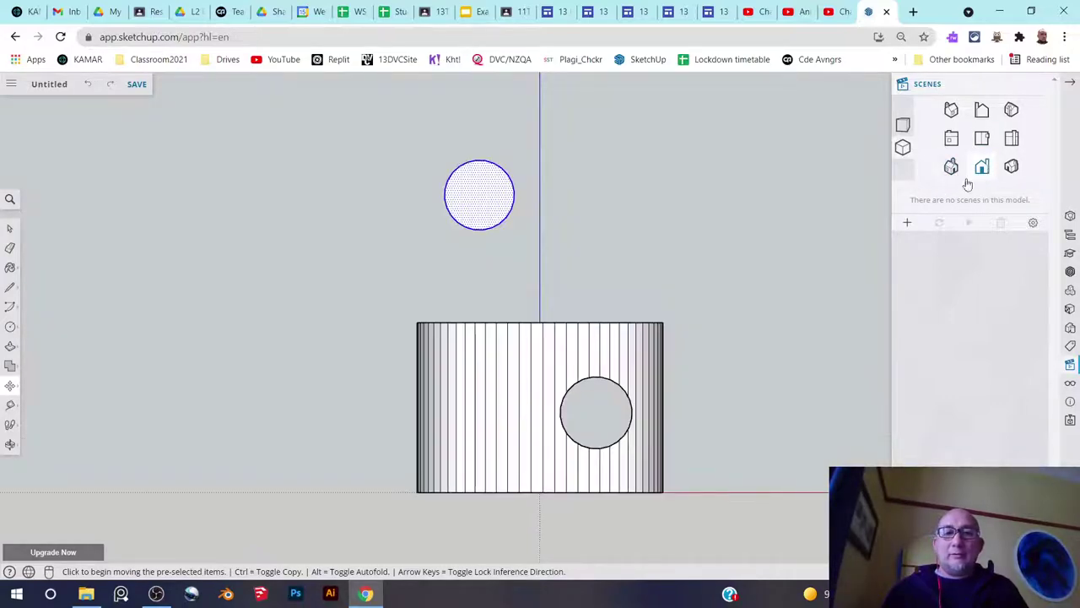
pyautogui.click(477, 196)
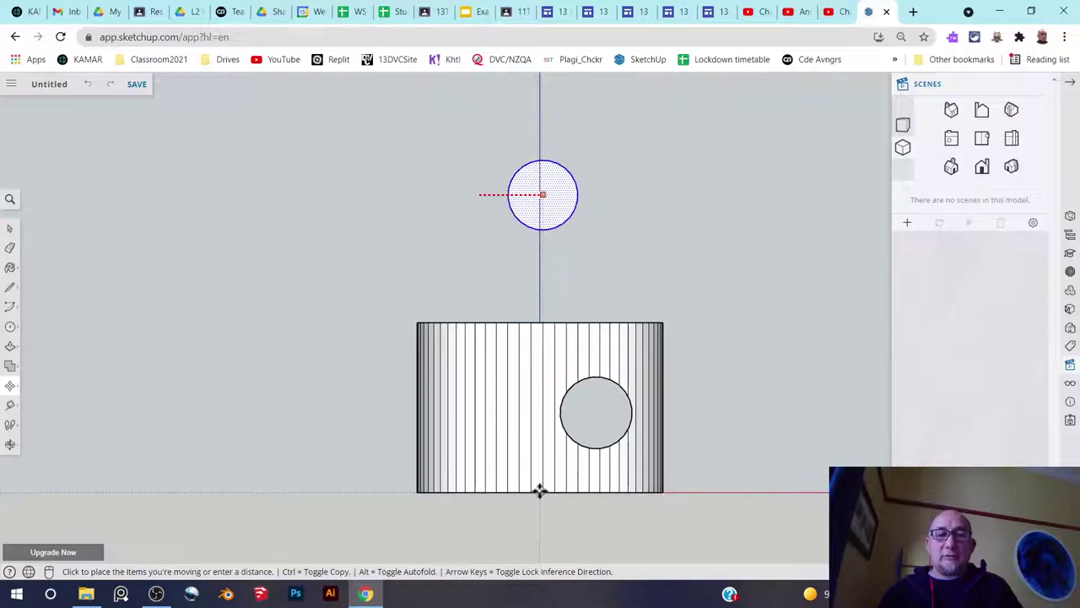
pyautogui.moveTo(545, 506); pyautogui.dragTo(550, 429, button='middle')
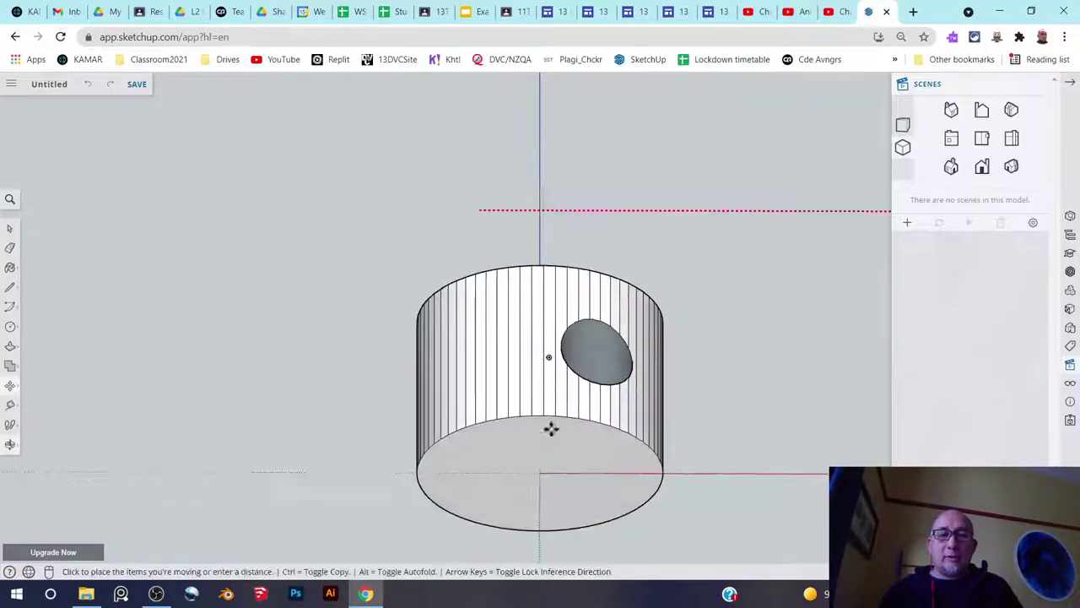
pyautogui.click(540, 474)
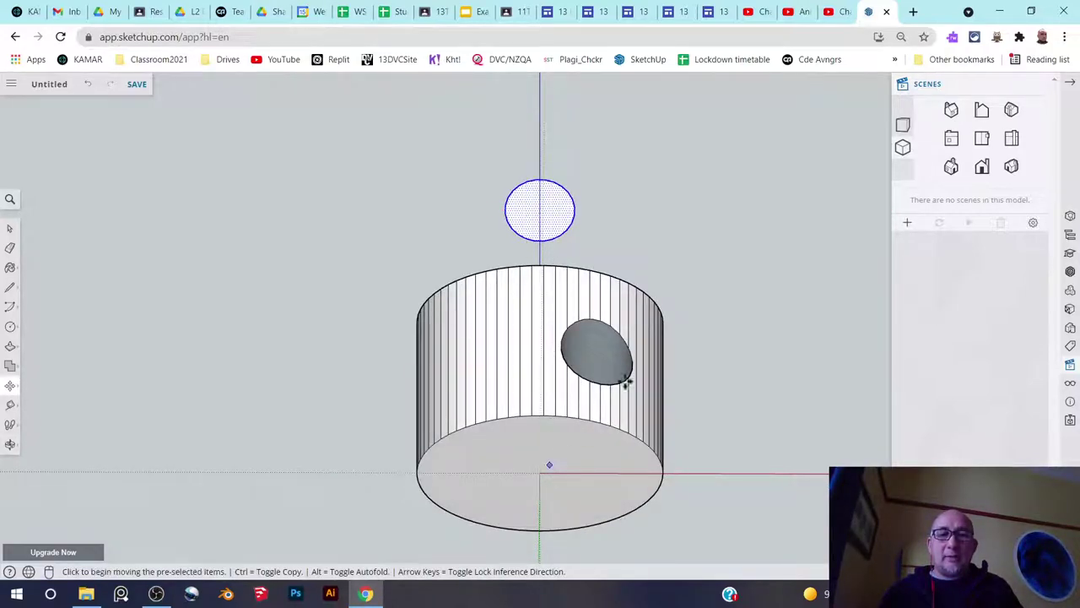
pyautogui.moveTo(626, 382); pyautogui.dragTo(620, 422, button='middle')
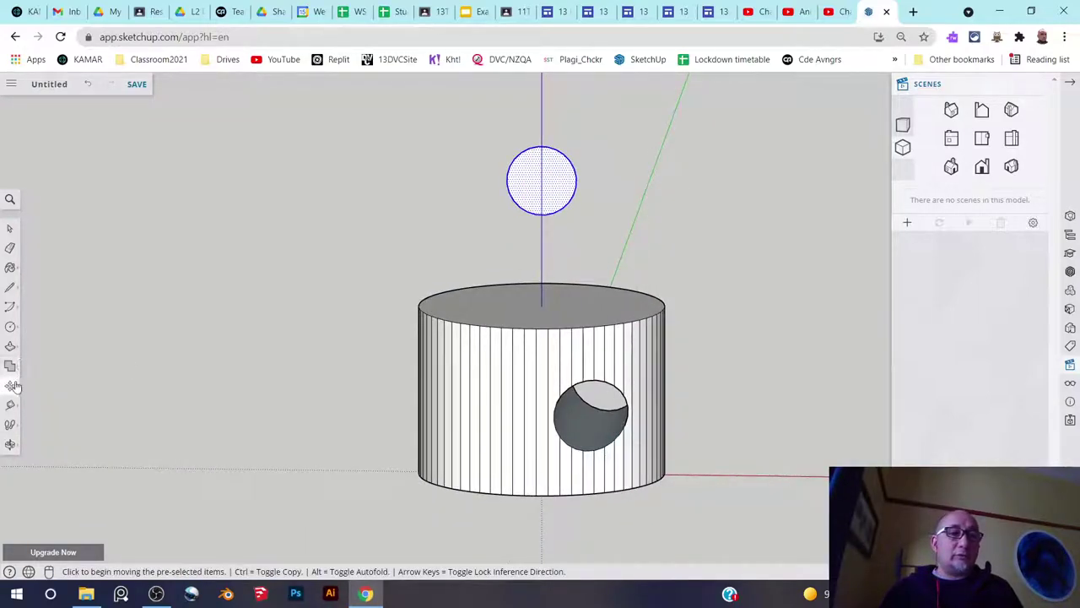
# Push/Pull the second circle into a long rod, then extend it further from its end face.
pyautogui.click(11, 346)
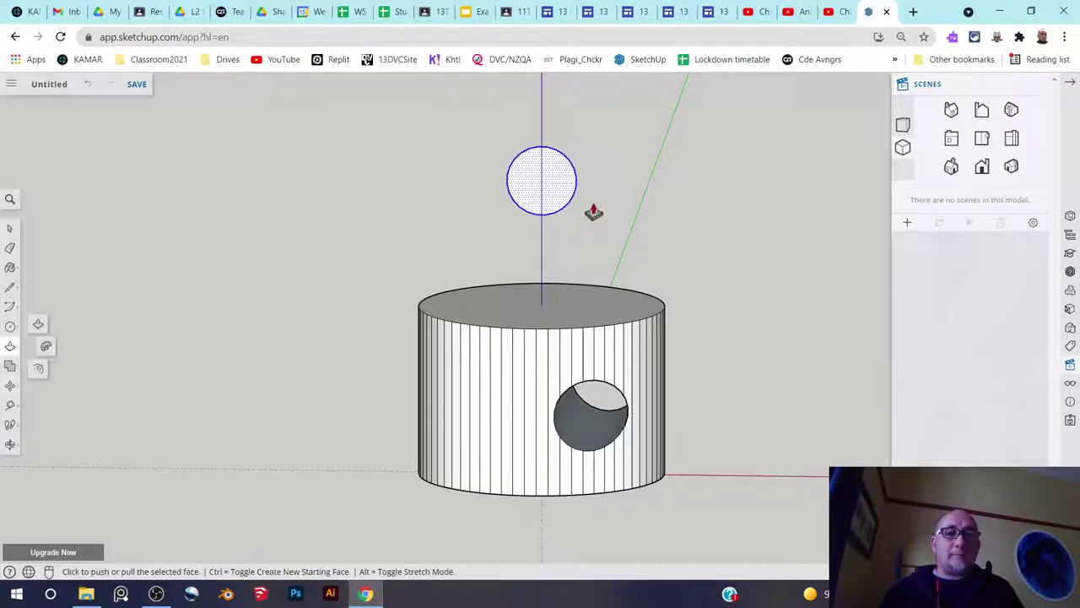
pyautogui.click(541, 180)
pyautogui.click(414, 284)
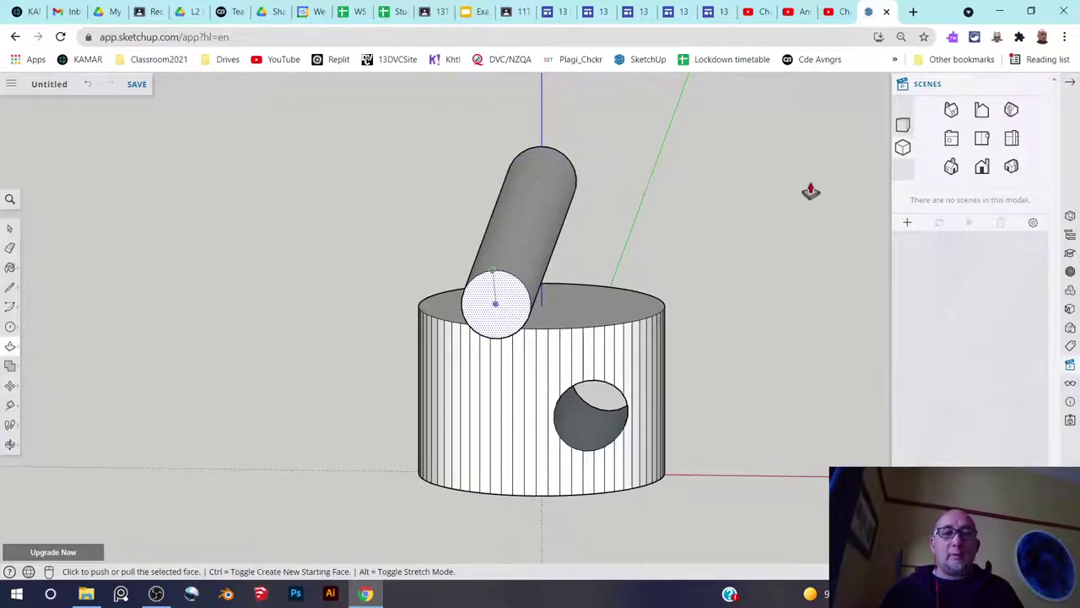
pyautogui.moveTo(810, 191); pyautogui.dragTo(583, 228, button='middle')
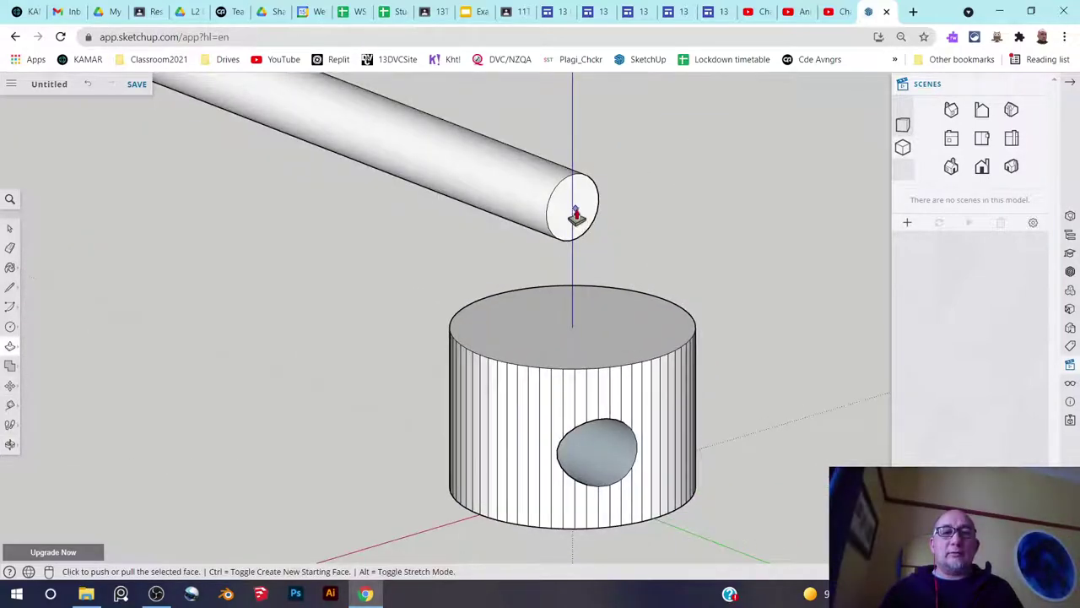
pyautogui.click(580, 218)
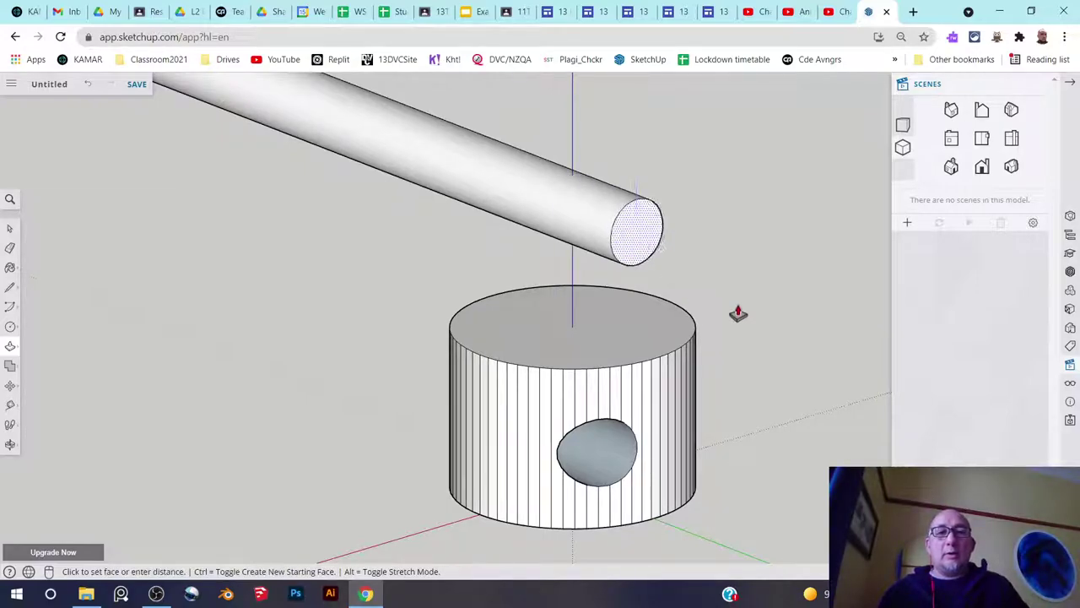
pyautogui.click(850, 377)
pyautogui.moveTo(422, 357); pyautogui.dragTo(714, 313, button='middle')
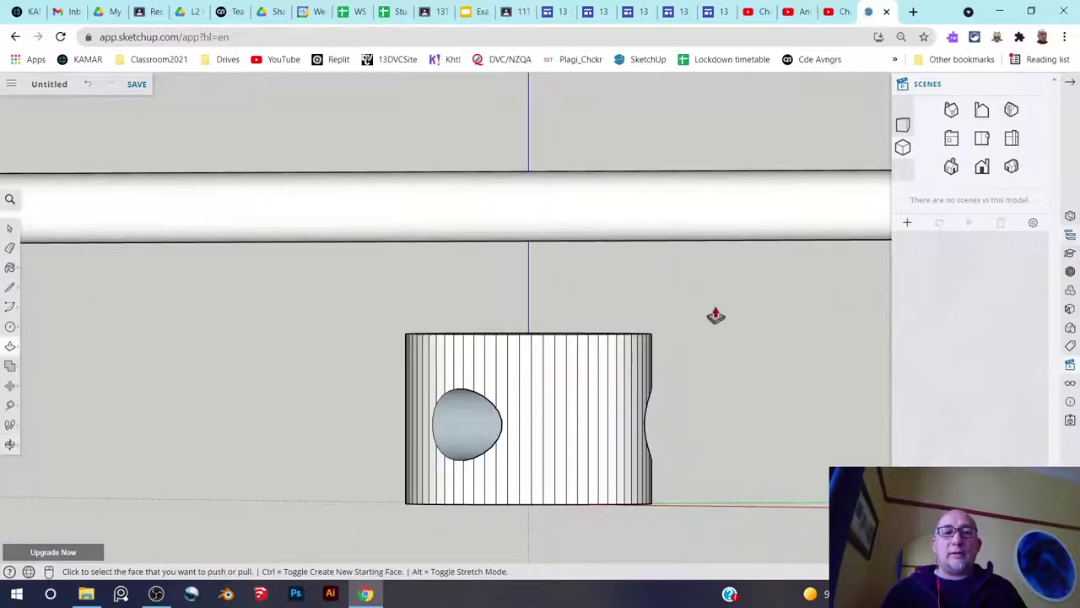
pyautogui.scroll(-3, 705, 321)
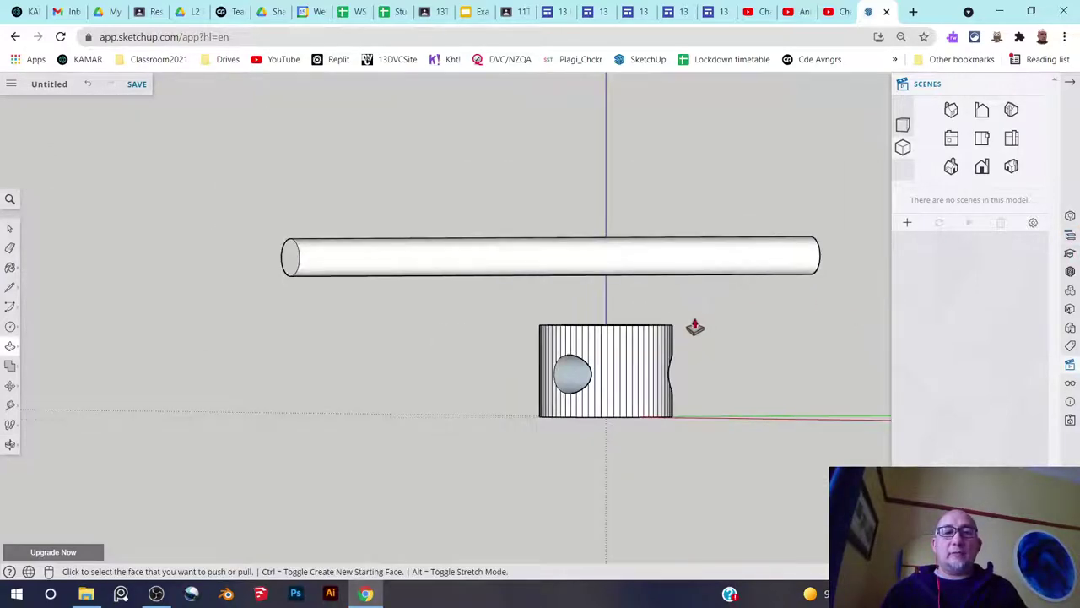
# Select the whole rod and move it down across the upper part of the cylinder.
pyautogui.click(10, 228)
pyautogui.moveTo(236, 194); pyautogui.dragTo(878, 290)
pyautogui.click(1016, 143)
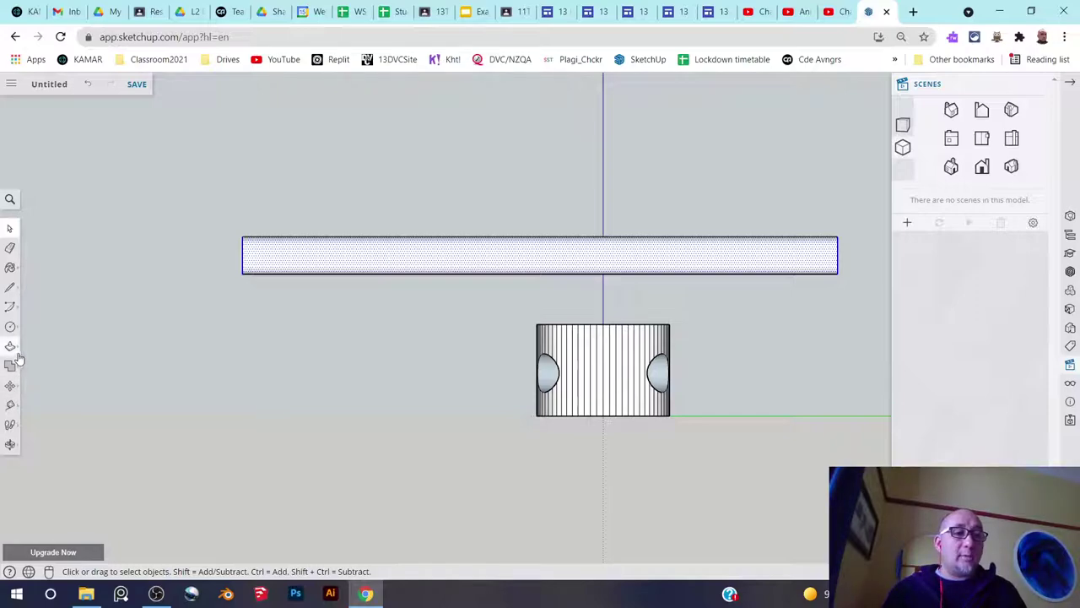
pyautogui.click(10, 386)
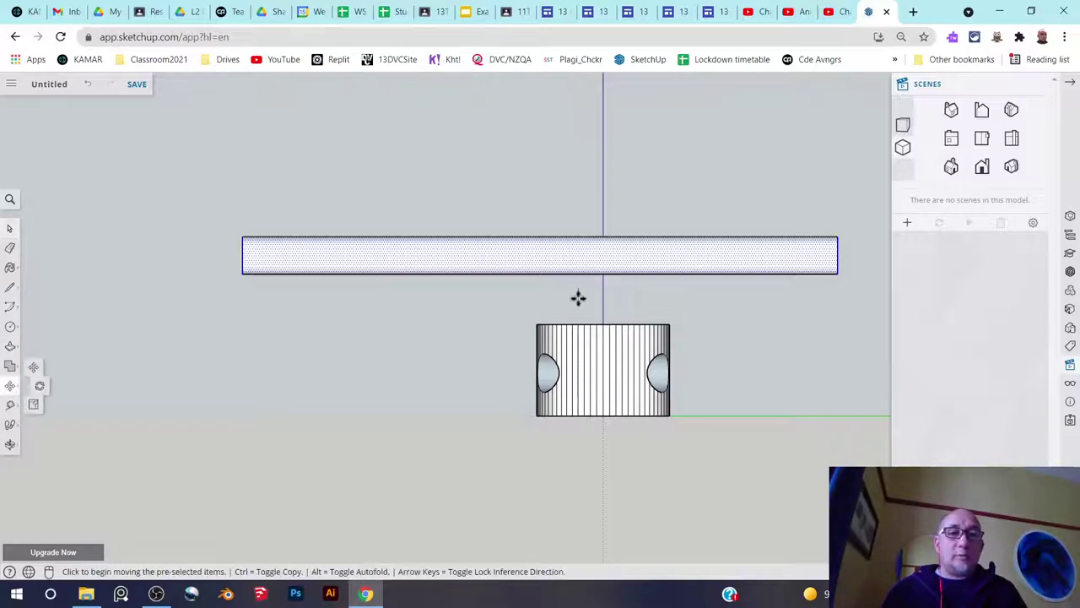
pyautogui.click(600, 254)
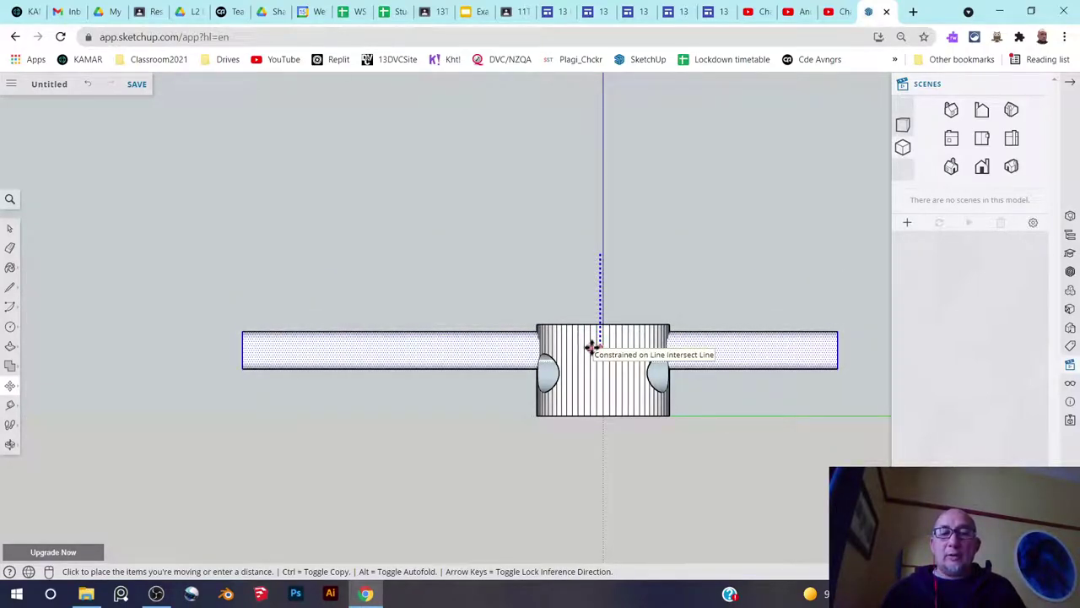
pyautogui.click(589, 341)
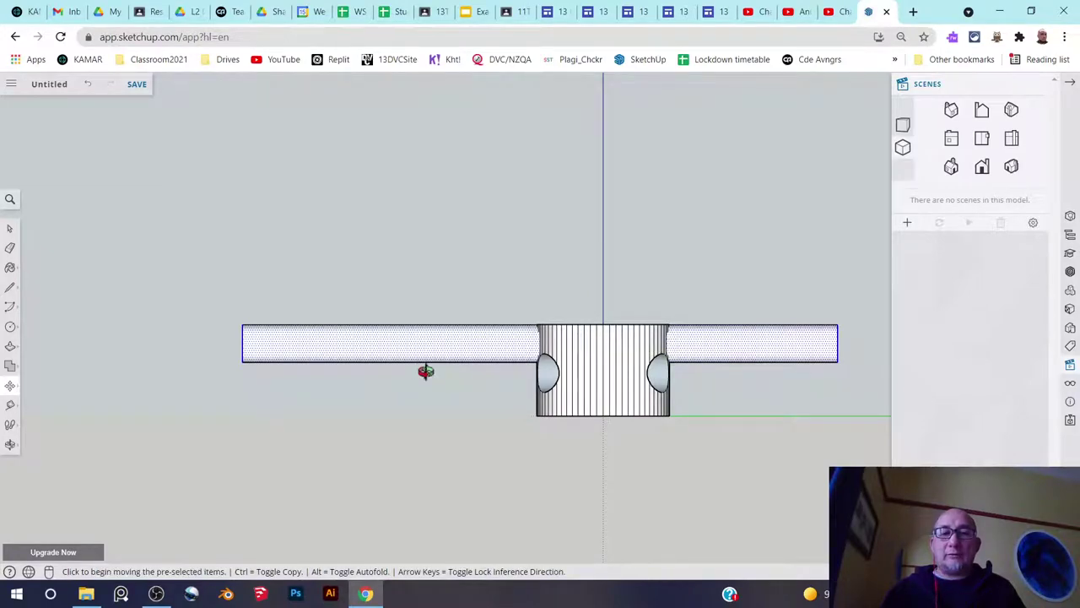
pyautogui.moveTo(426, 372); pyautogui.dragTo(477, 413, button='middle')
pyautogui.scroll(5, 532, 361)
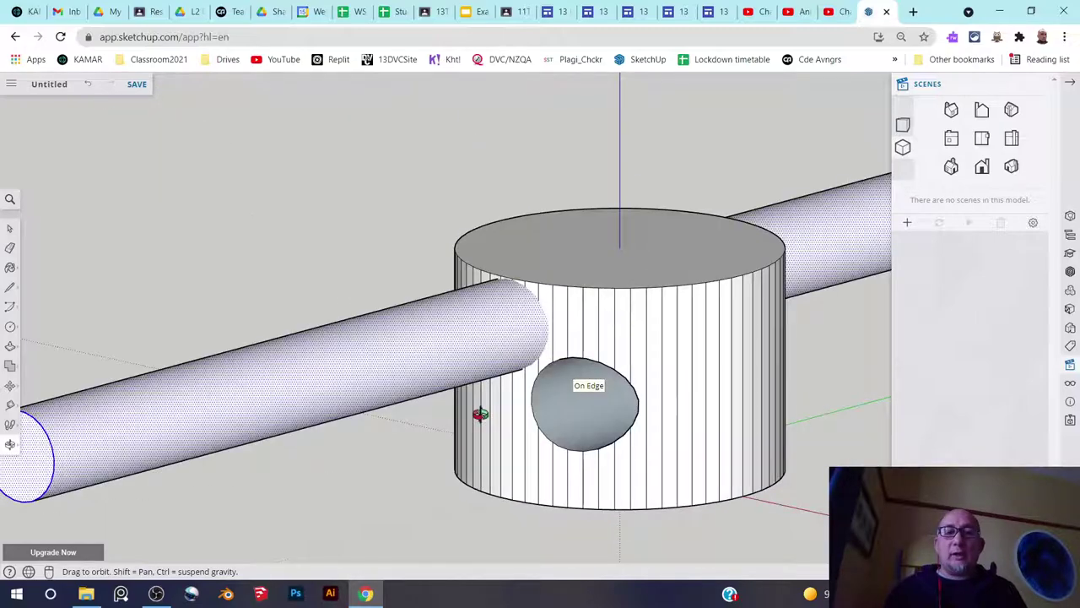
# Window-select the cylinder and rods and apply Intersect Faces With Selection.
pyautogui.press('space')
pyautogui.scroll(-3, 616, 365)
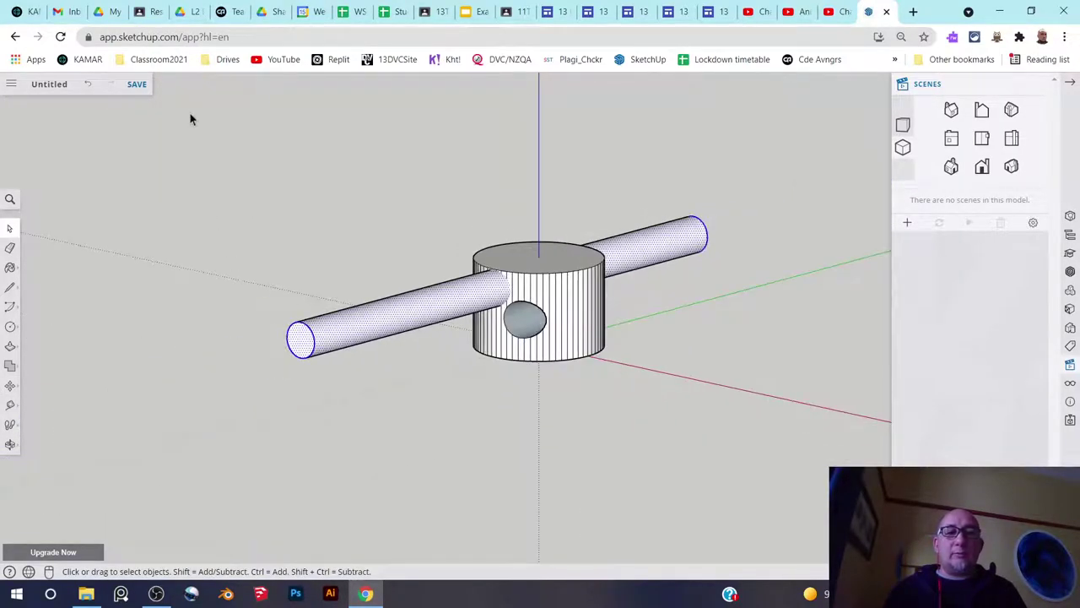
pyautogui.moveTo(191, 119); pyautogui.dragTo(774, 467)
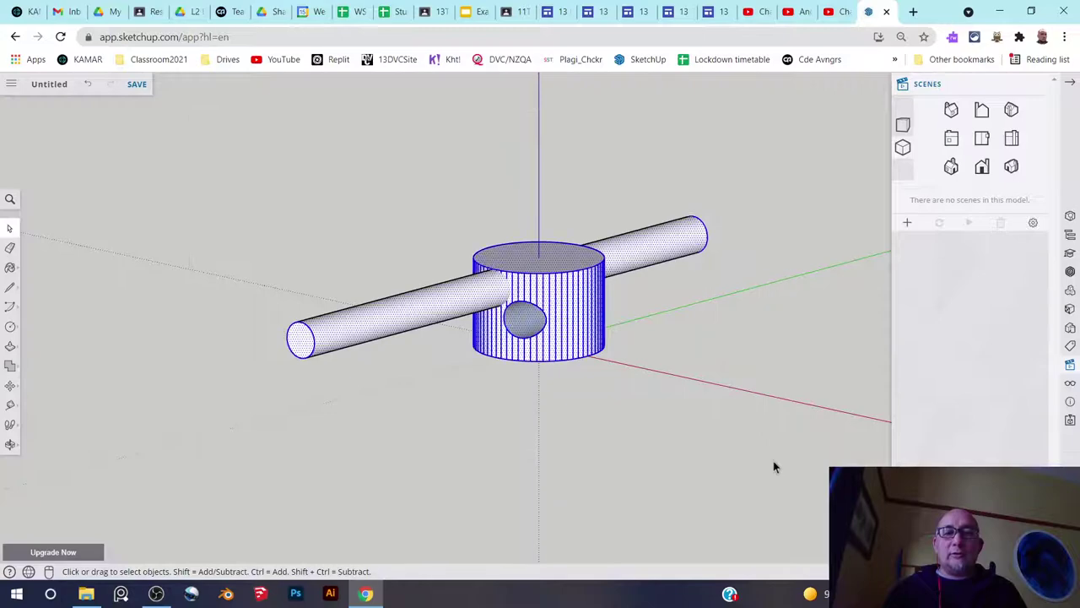
pyautogui.rightClick(533, 300)
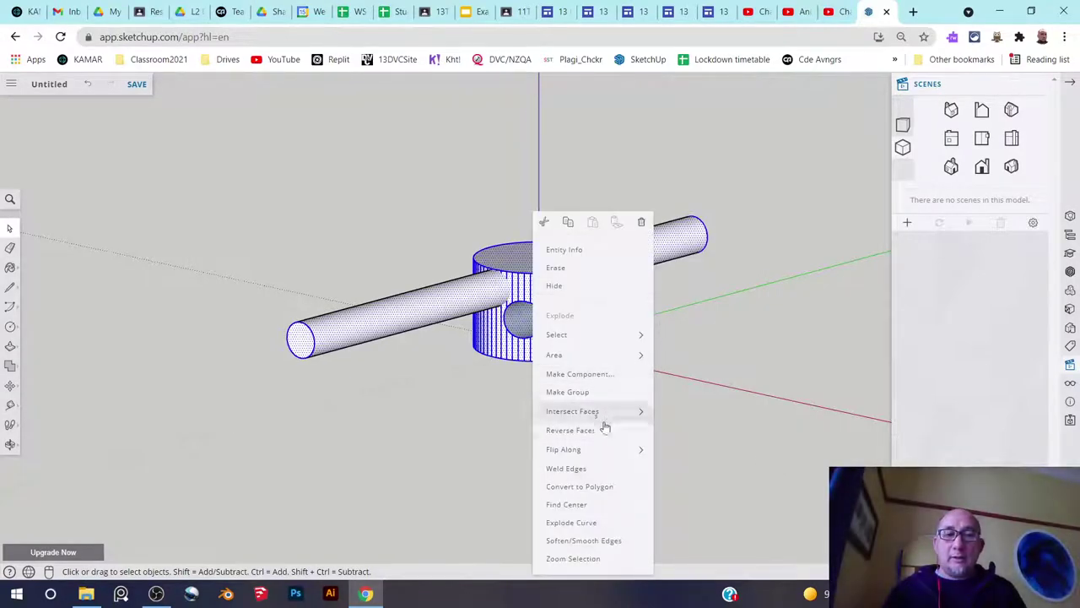
pyautogui.moveTo(612, 419)
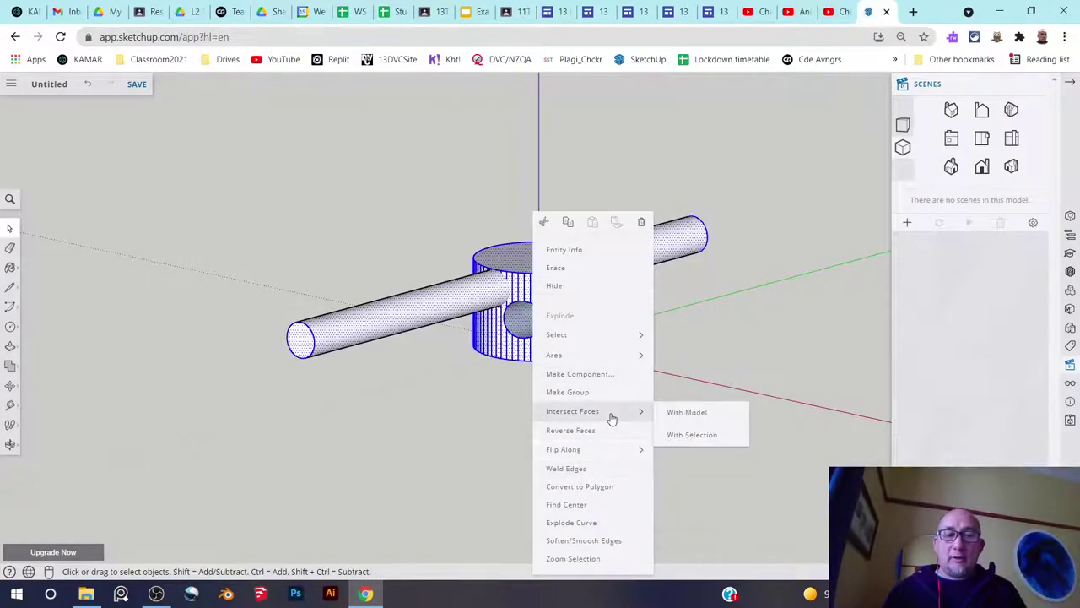
pyautogui.click(694, 435)
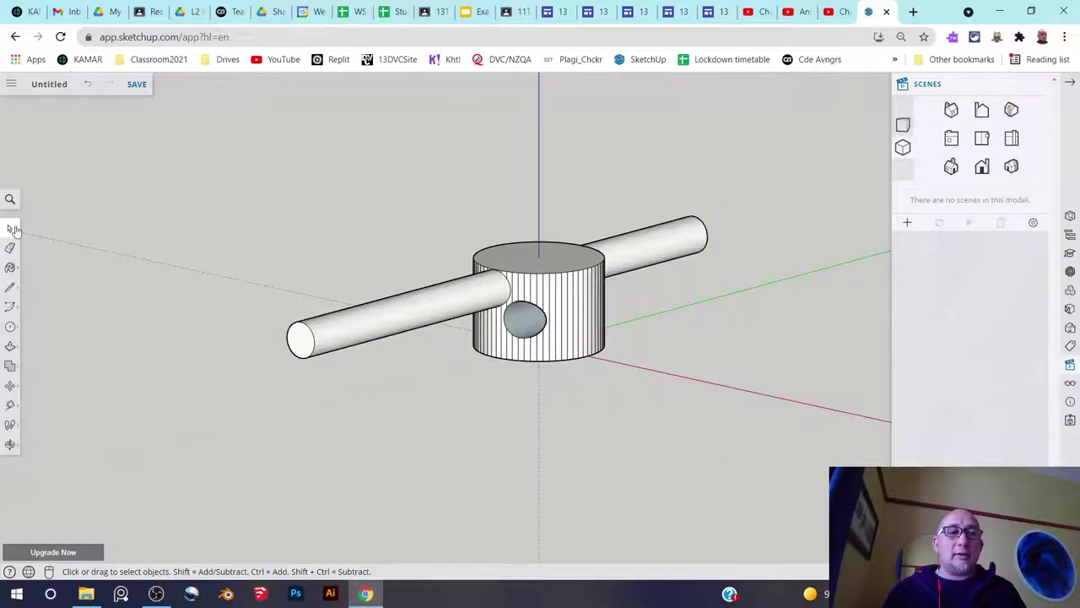
# Delete the rod's protruding left and right ends.
pyautogui.moveTo(576, 380); pyautogui.dragTo(388, 408, button='middle')
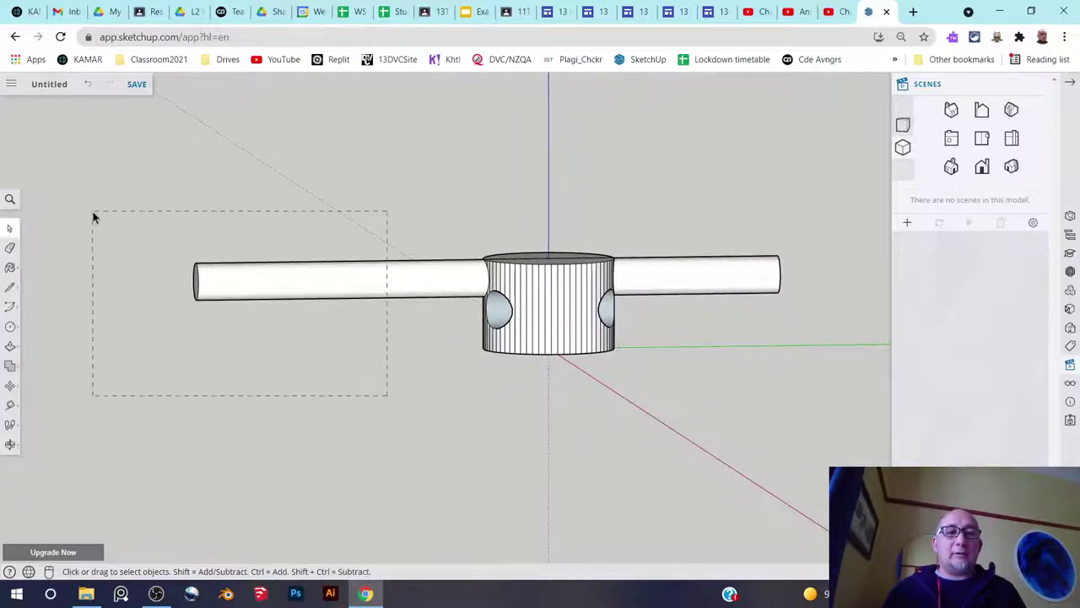
pyautogui.moveTo(92, 217); pyautogui.dragTo(111, 226)
pyautogui.press('Delete')
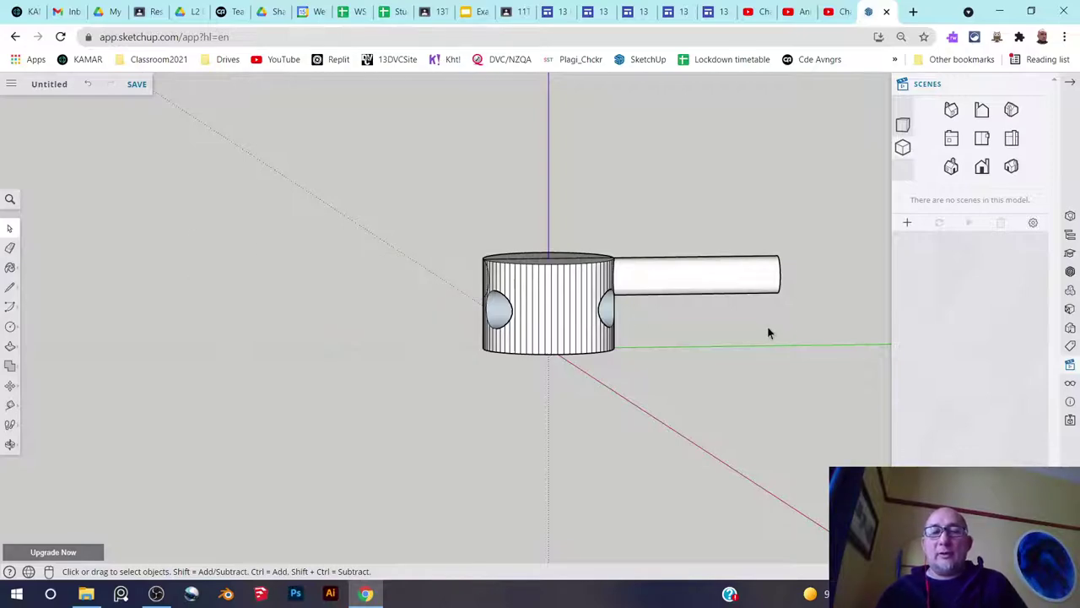
pyautogui.moveTo(730, 224); pyautogui.dragTo(725, 225)
pyautogui.press('Delete')
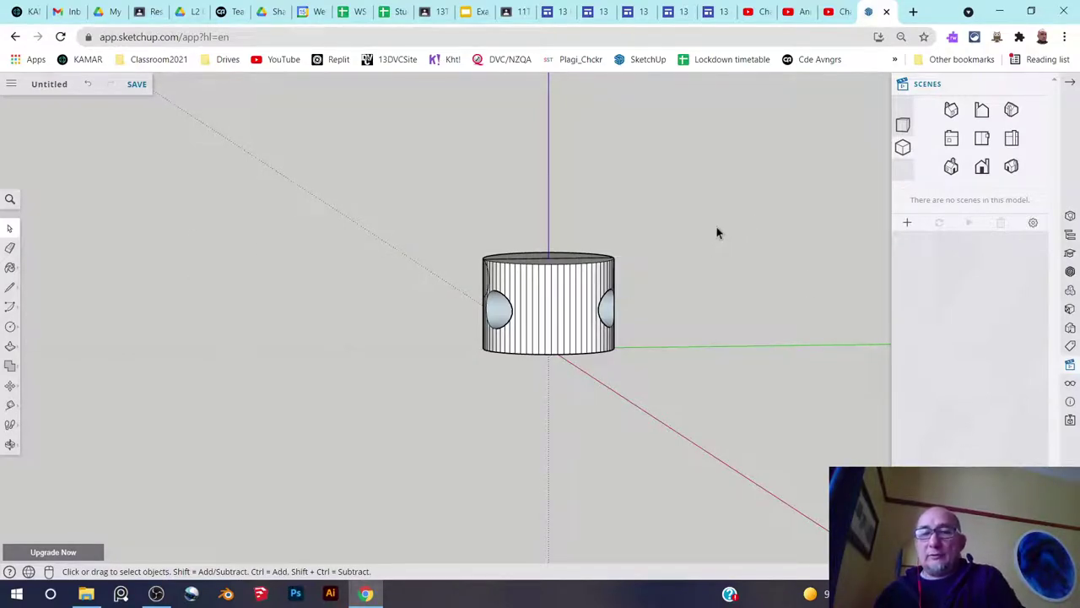
# Delete the edges inside the intersected circle to open a hole in the cylinder's side.
pyautogui.moveTo(422, 211); pyautogui.dragTo(804, 265, button='middle')
pyautogui.scroll(8, 526, 290)
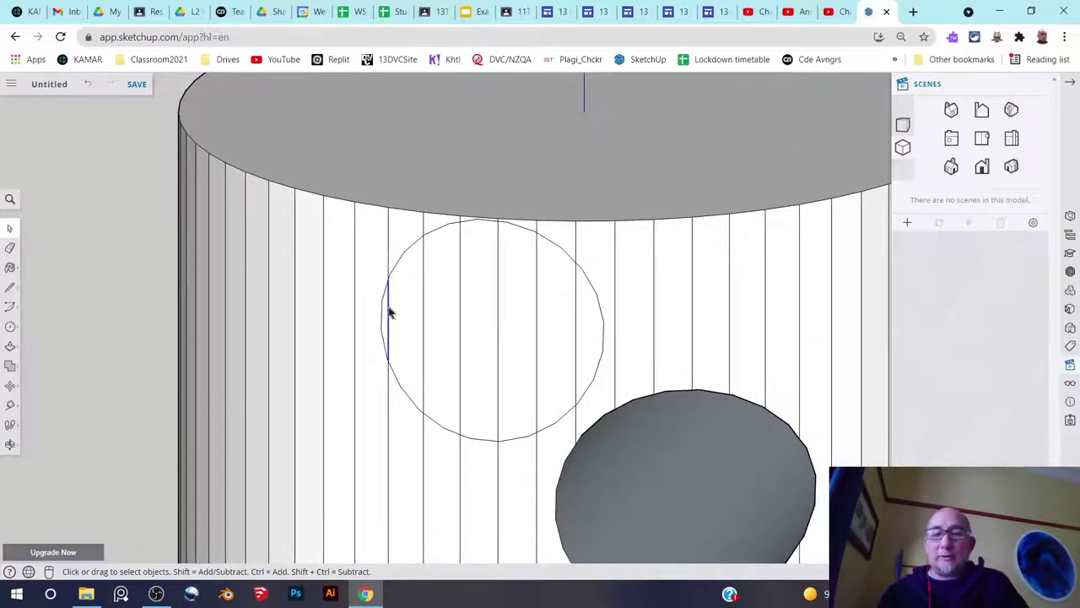
pyautogui.press('Delete')
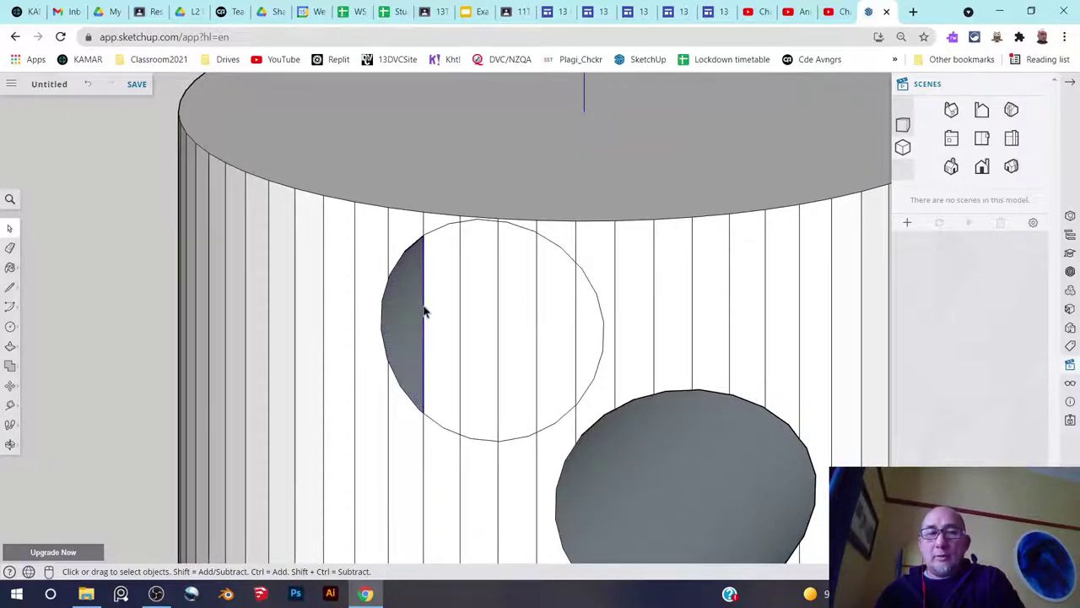
pyautogui.press('Delete')
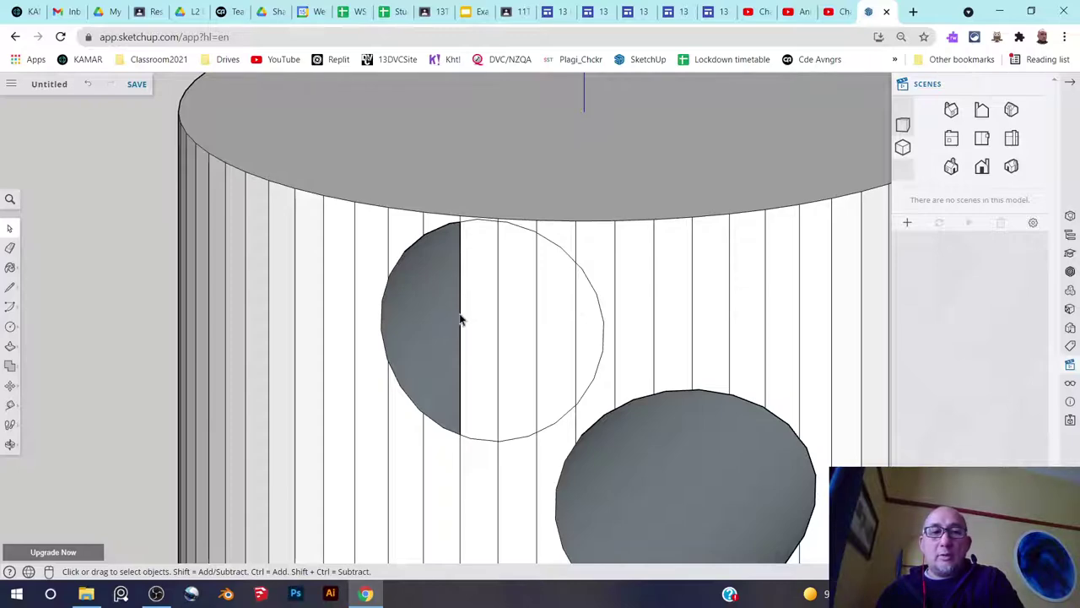
pyautogui.press('Delete')
pyautogui.click(498, 319)
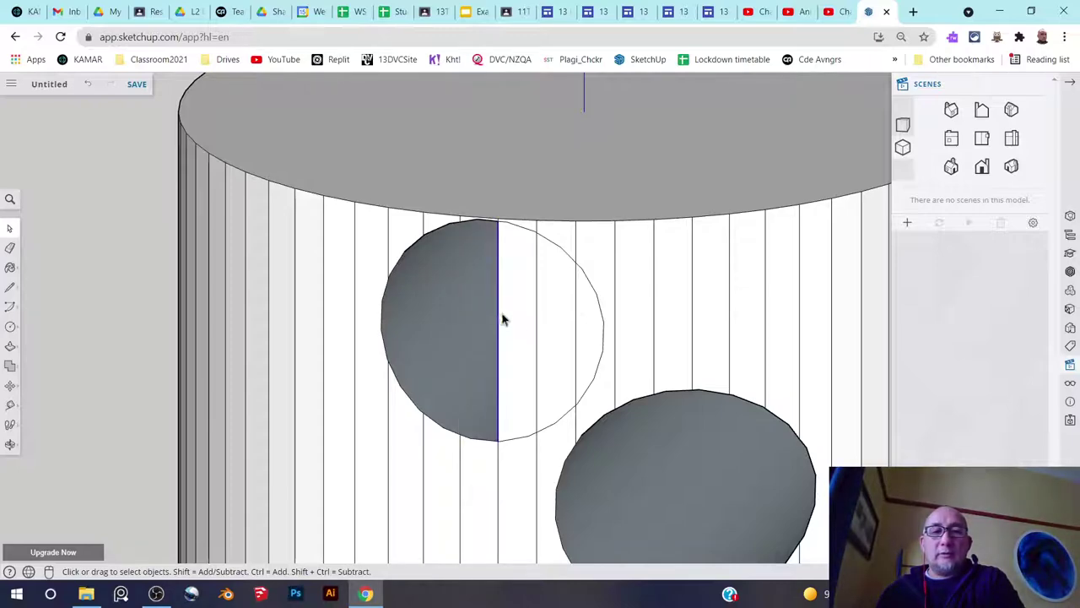
pyautogui.press('Delete')
pyautogui.click(536, 319)
pyautogui.press('Delete')
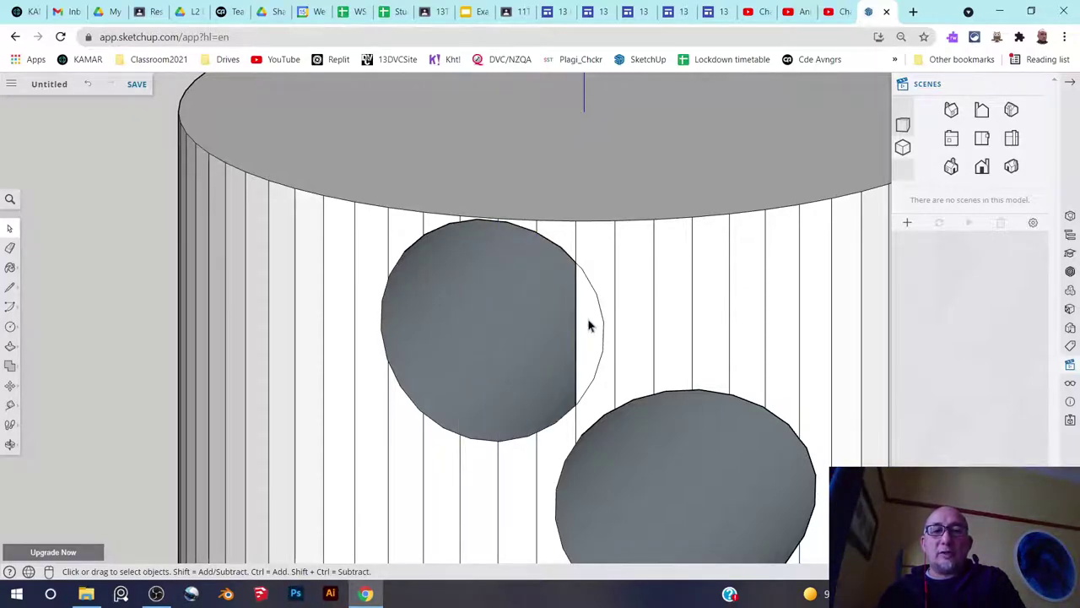
pyautogui.press('Delete')
pyautogui.moveTo(605, 333); pyautogui.dragTo(523, 287, button='middle')
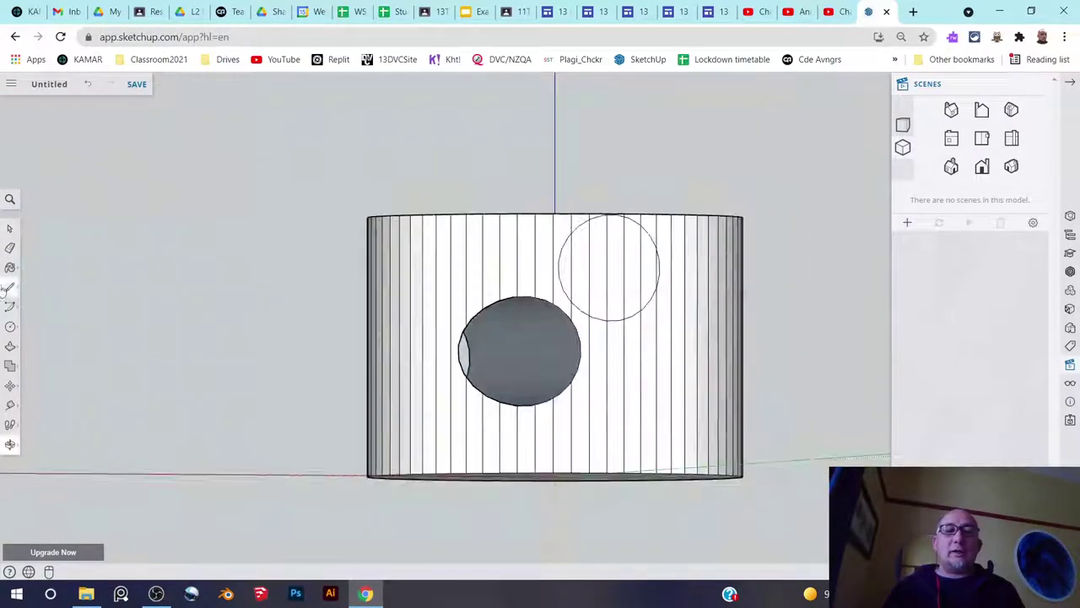
# Delete the remaining edges inside the second circle outline, then view both holes.
pyautogui.scroll(3, 685, 249)
pyautogui.scroll(3, 685, 249)
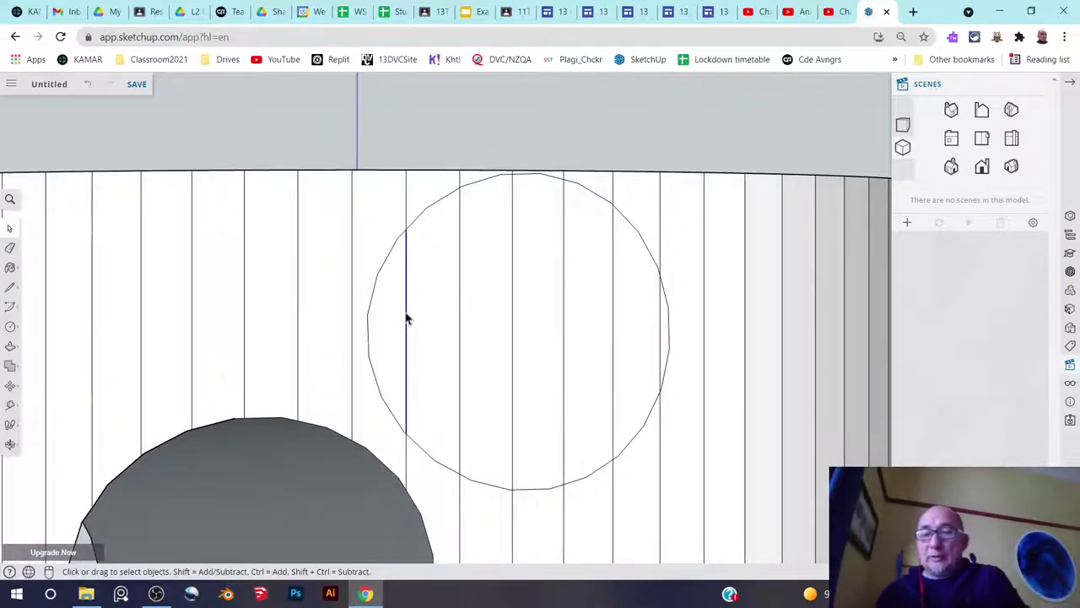
pyautogui.press('Delete')
pyautogui.press('Delete')
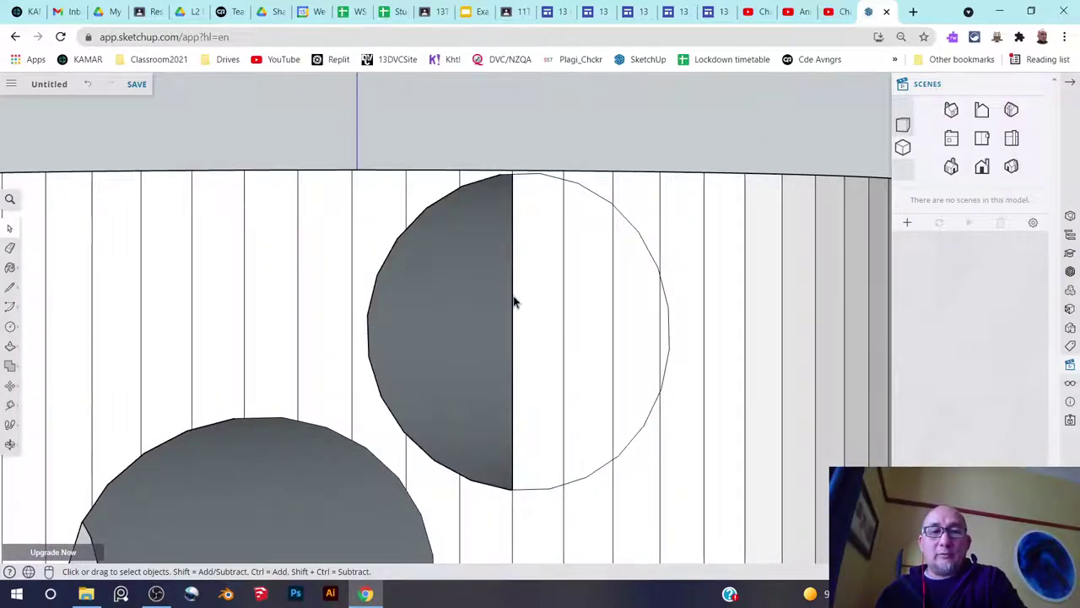
pyautogui.click(513, 300)
pyautogui.press('Delete')
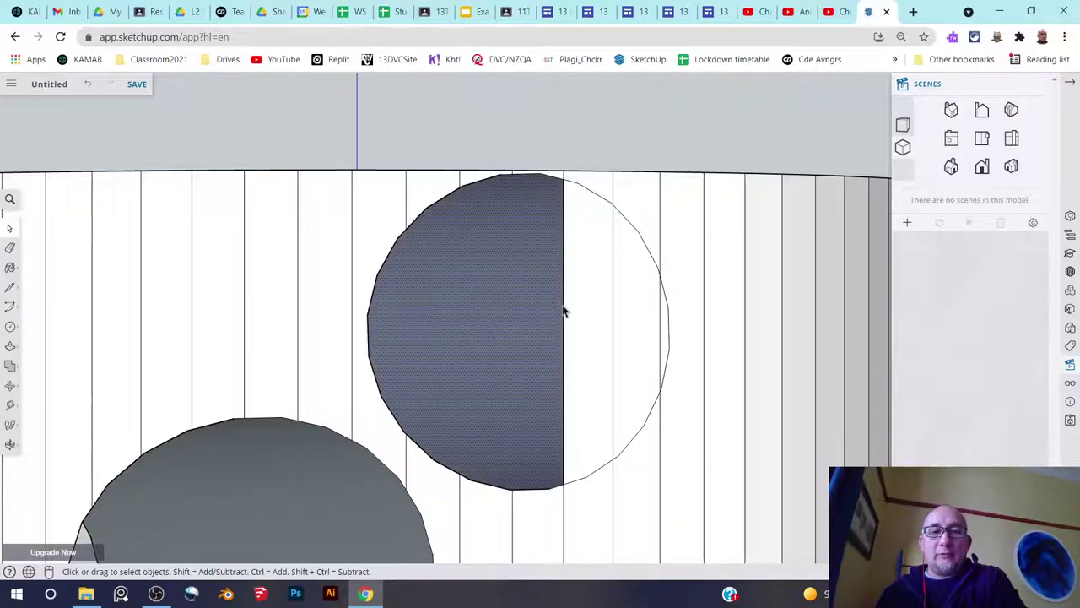
pyautogui.click(566, 312)
pyautogui.press('Delete')
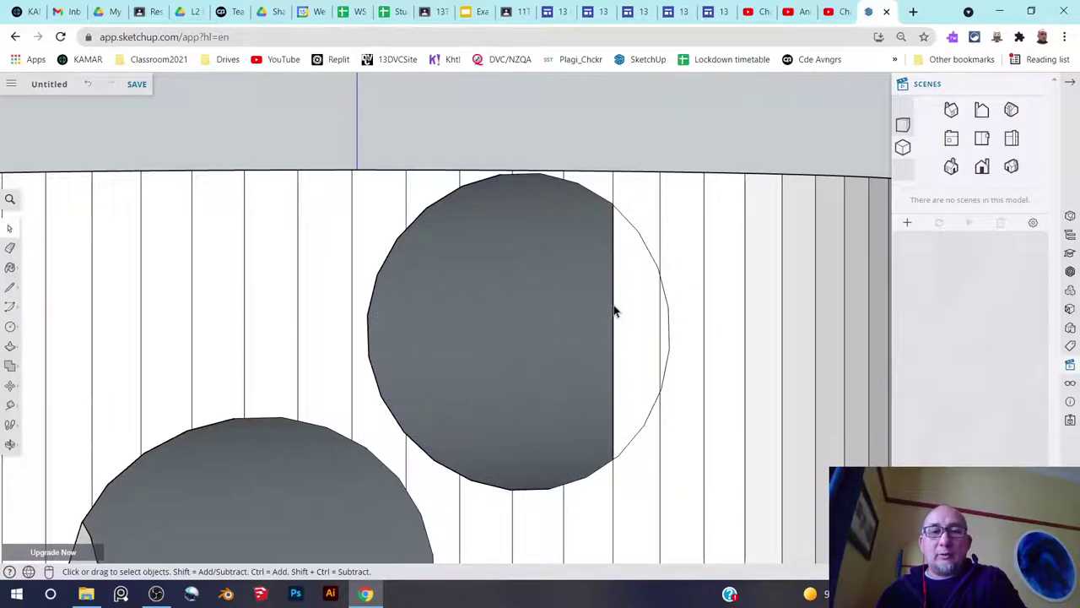
pyautogui.press('Delete')
pyautogui.press('Delete')
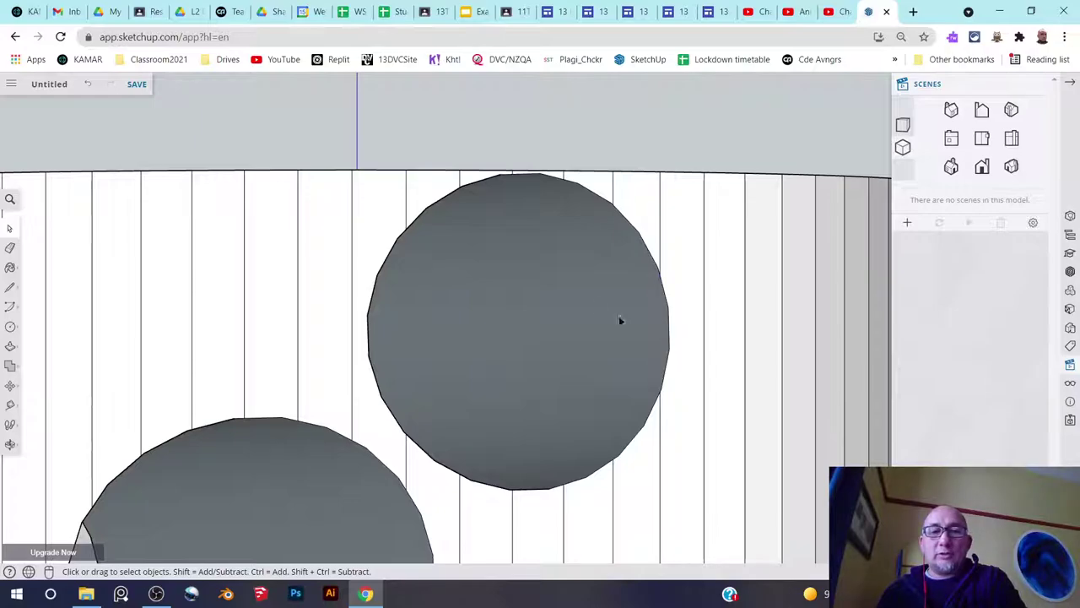
pyautogui.moveTo(619, 318)
pyautogui.mouseDown(button='middle')
pyautogui.moveTo(446, 451)
pyautogui.moveTo(332, 357)
pyautogui.moveTo(434, 294)
pyautogui.moveTo(535, 294)
pyautogui.moveTo(487, 338)
pyautogui.moveTo(472, 330)
pyautogui.moveTo(417, 439)
pyautogui.moveTo(123, 422)
pyautogui.moveTo(504, 395)
pyautogui.moveTo(410, 402)
pyautogui.mouseUp(button='middle')
pyautogui.scroll(-5, 475, 334)
pyautogui.scroll(-3, 476, 333)
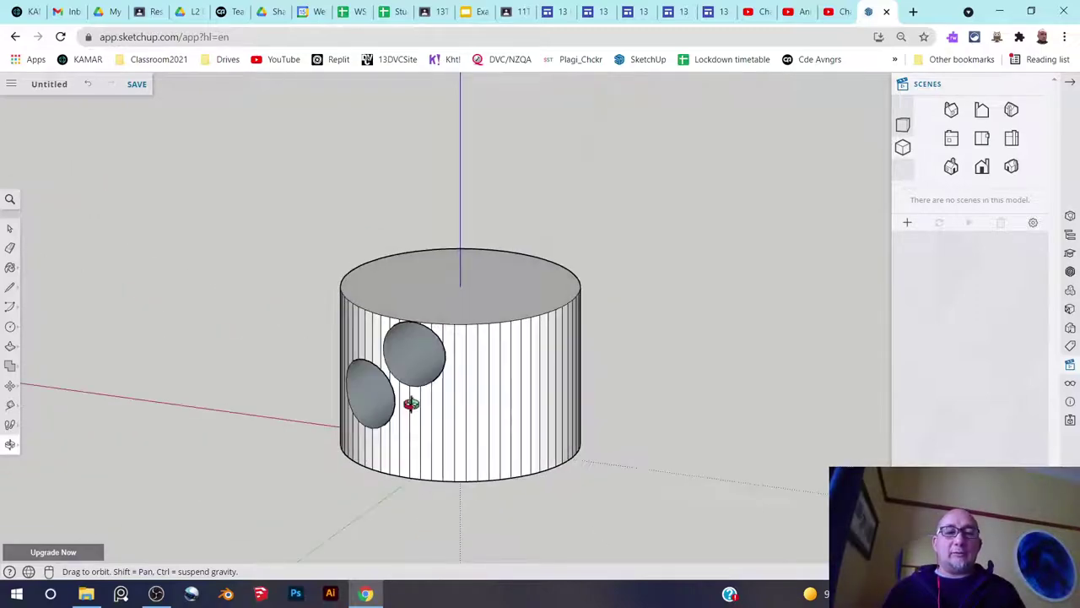